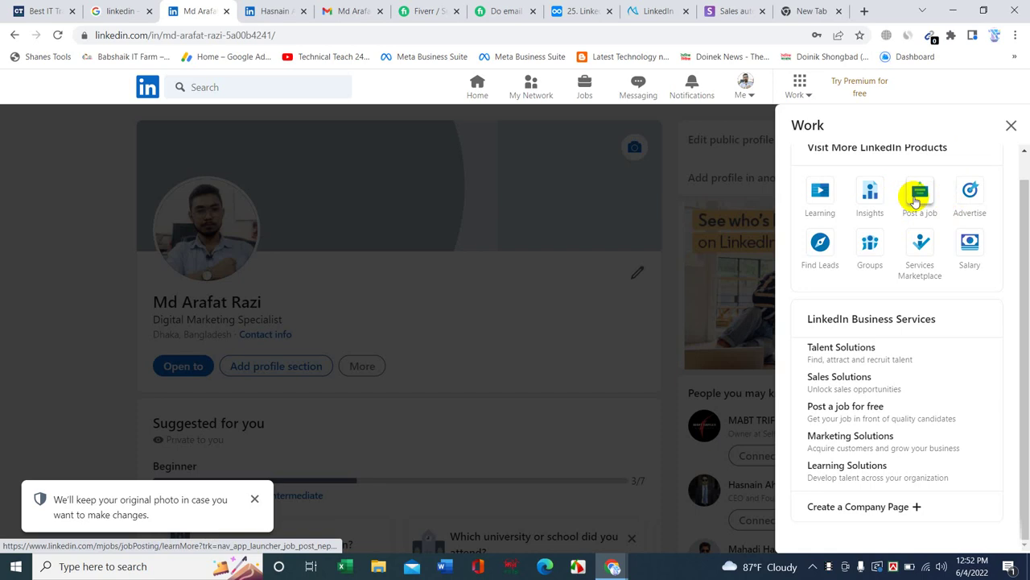
Close the Work panel, return to the home feed and look through its posts and suggestions.
click(1006, 128)
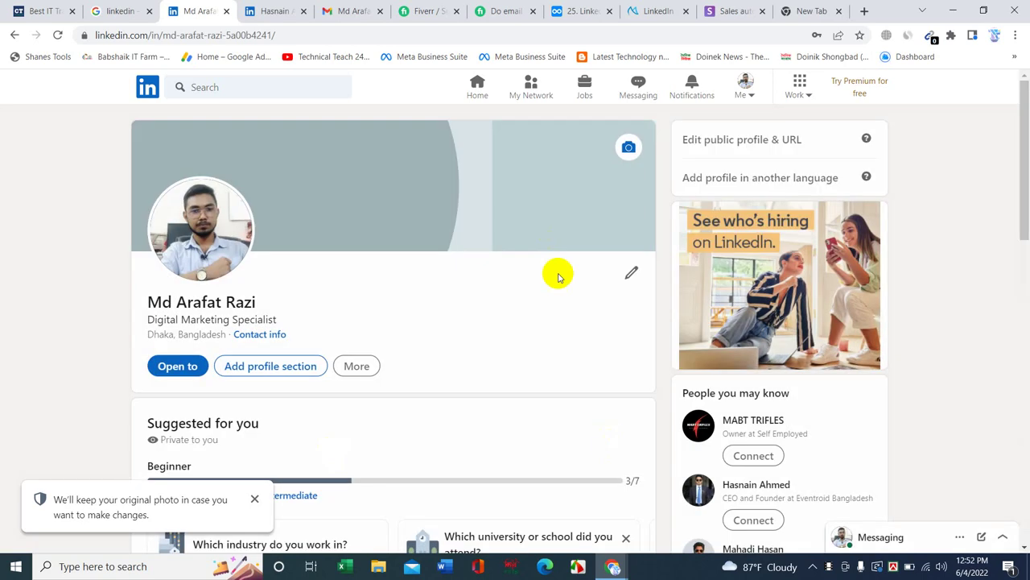
scroll(306, 355, down, 3)
scroll(306, 354, up, 3)
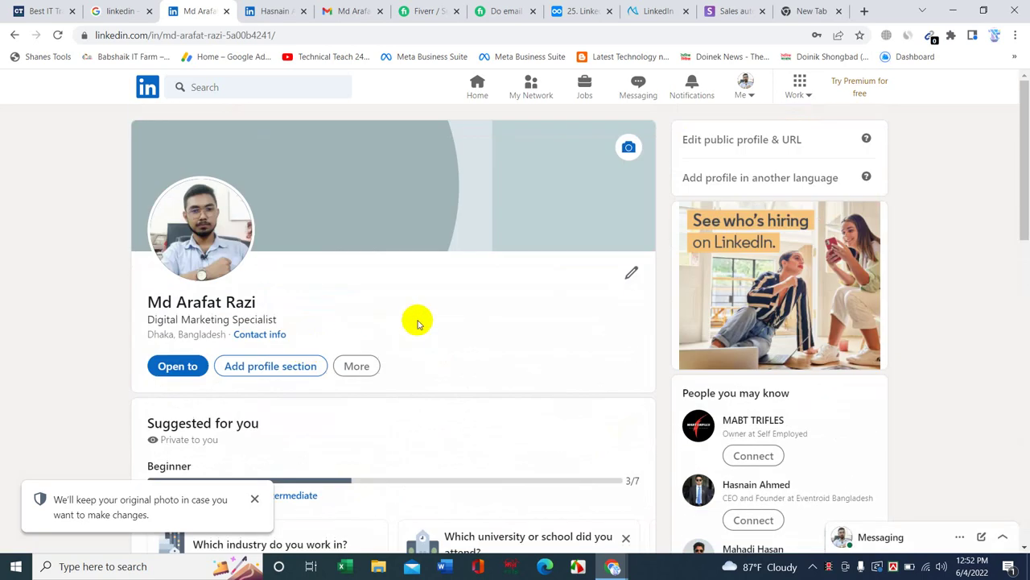
click(144, 91)
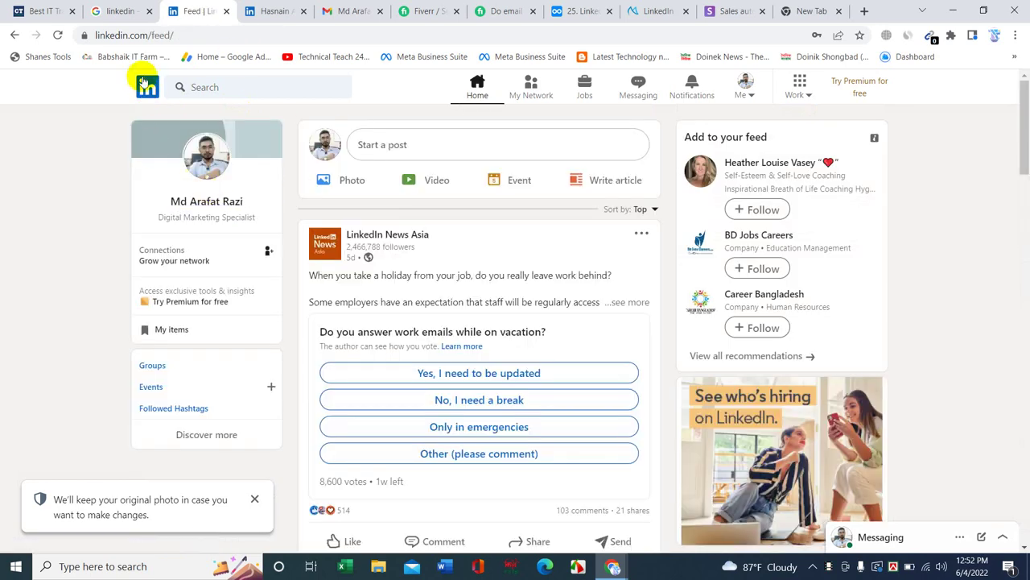
scroll(439, 217, down, 1)
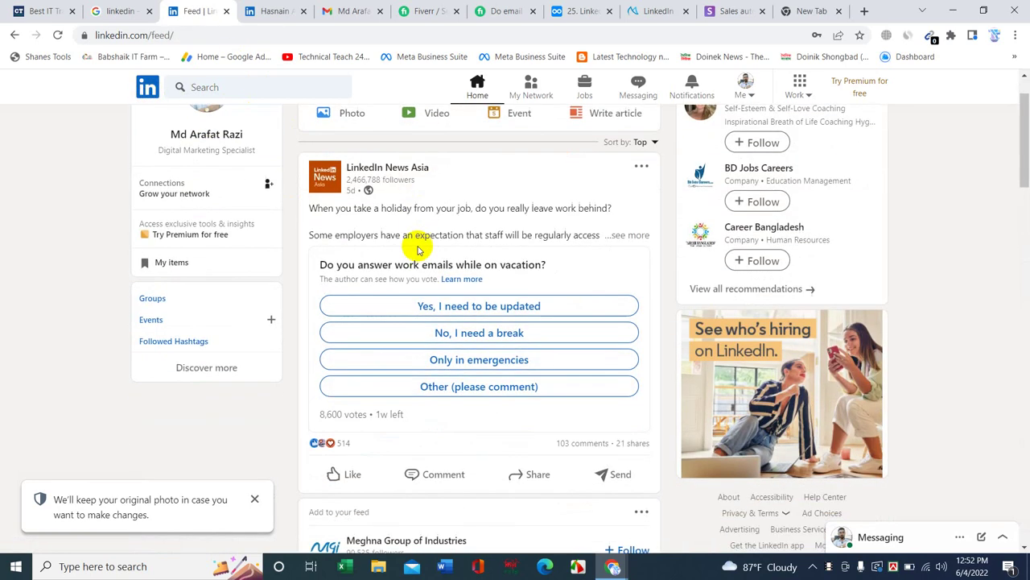
scroll(402, 213, up, 1)
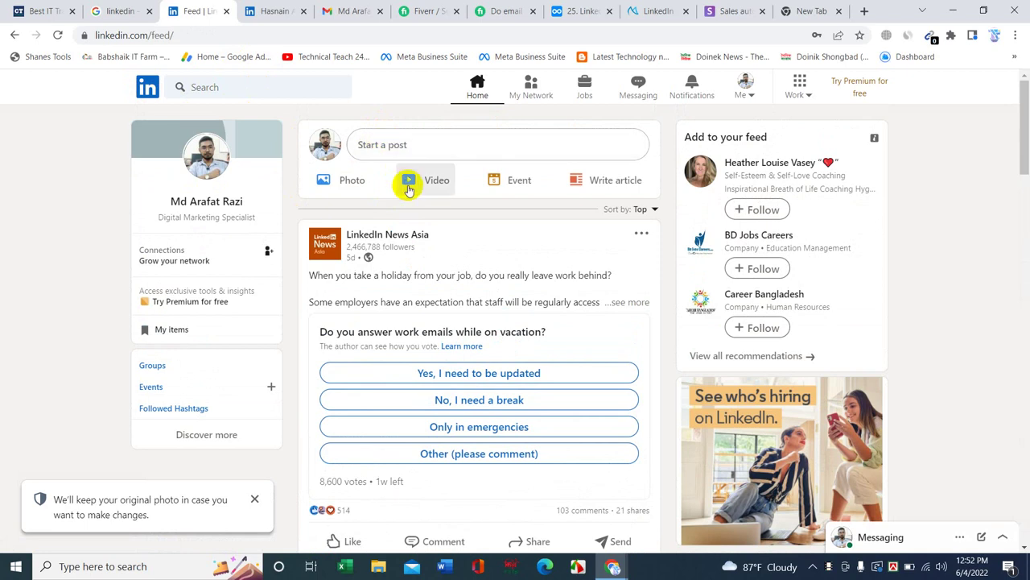
scroll(451, 322, down, 5)
scroll(450, 383, up, 1)
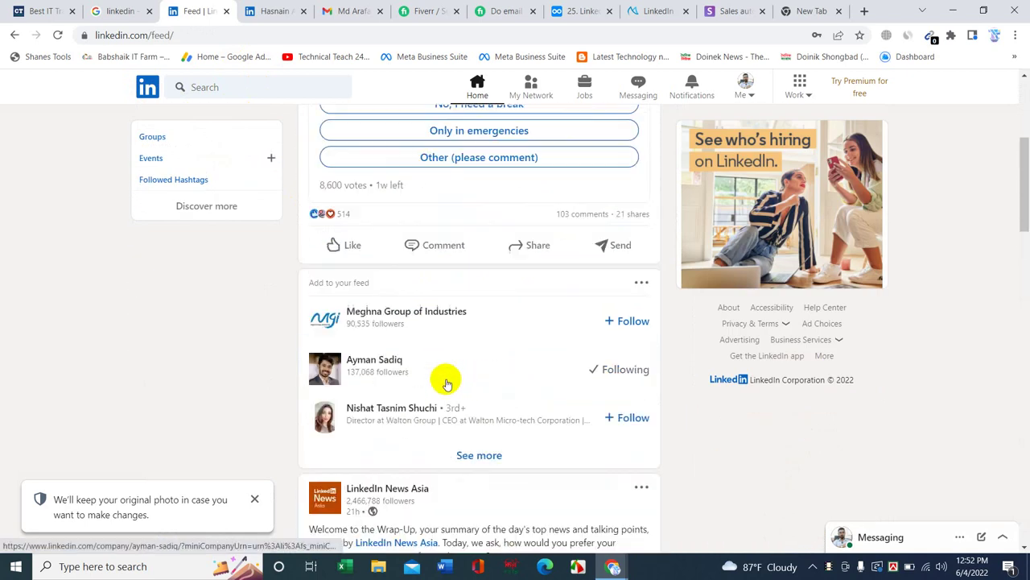
scroll(443, 379, down, 1)
scroll(427, 382, up, 5)
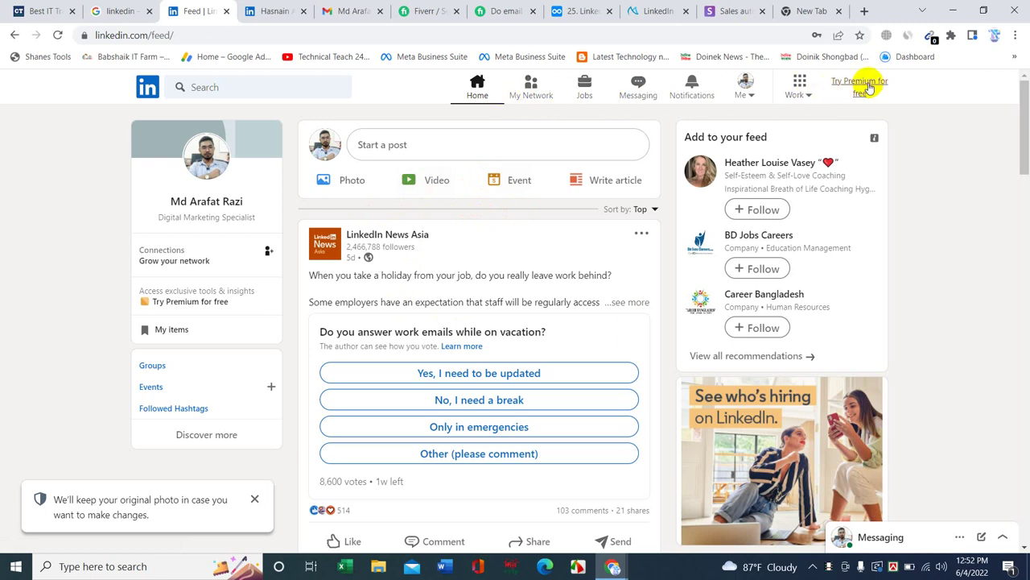
Open LinkedIn's Advertise product and review the form for starting a new ad account.
click(797, 85)
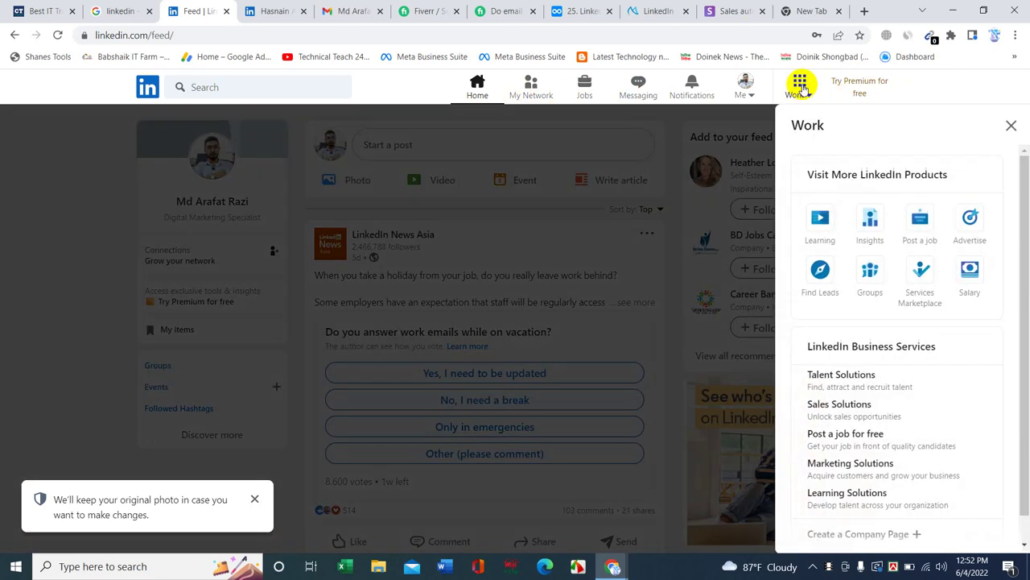
click(971, 222)
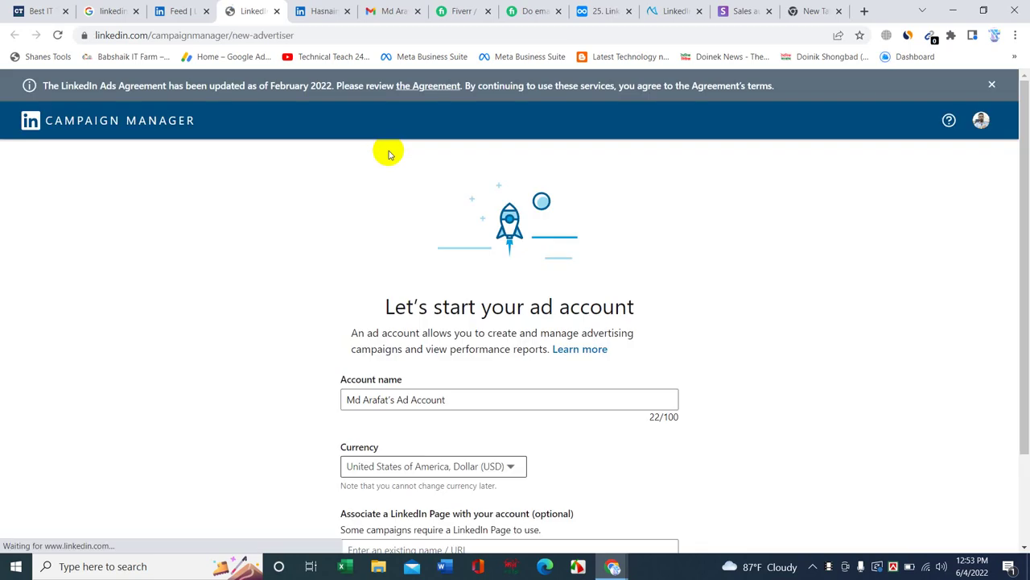
scroll(398, 161, down, 3)
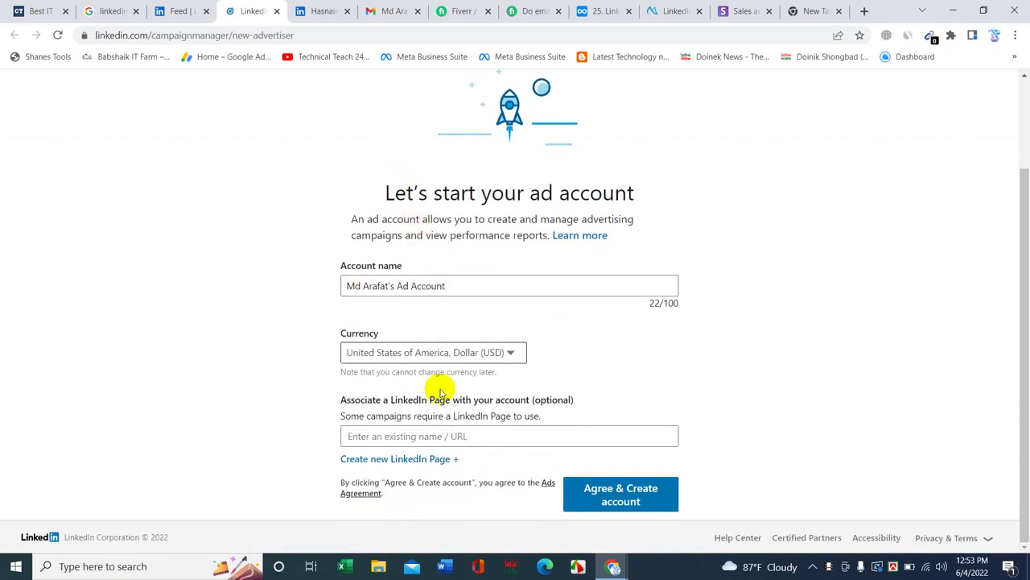
scroll(402, 402, up, 2)
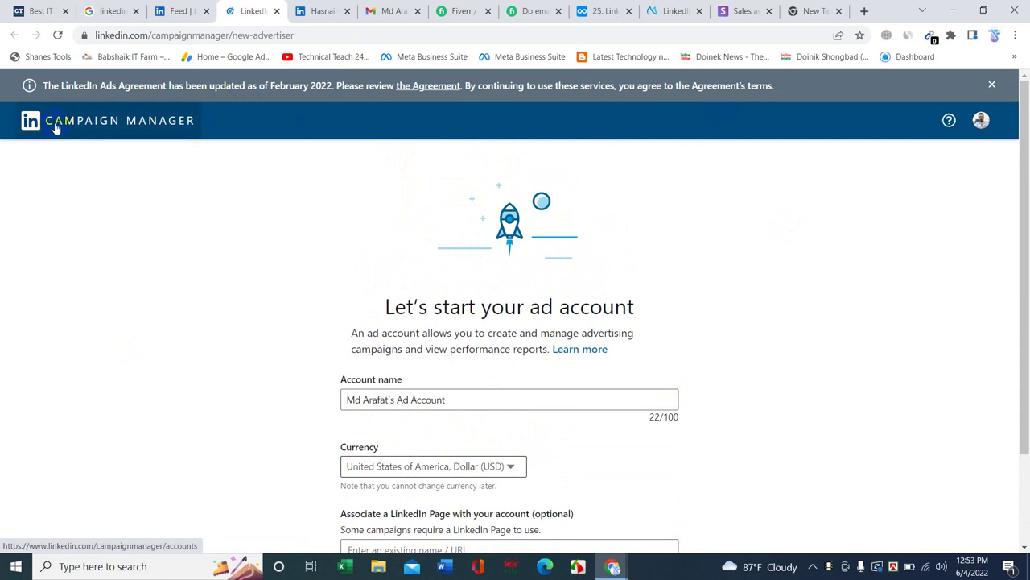
scroll(350, 218, down, 2)
scroll(391, 233, up, 2)
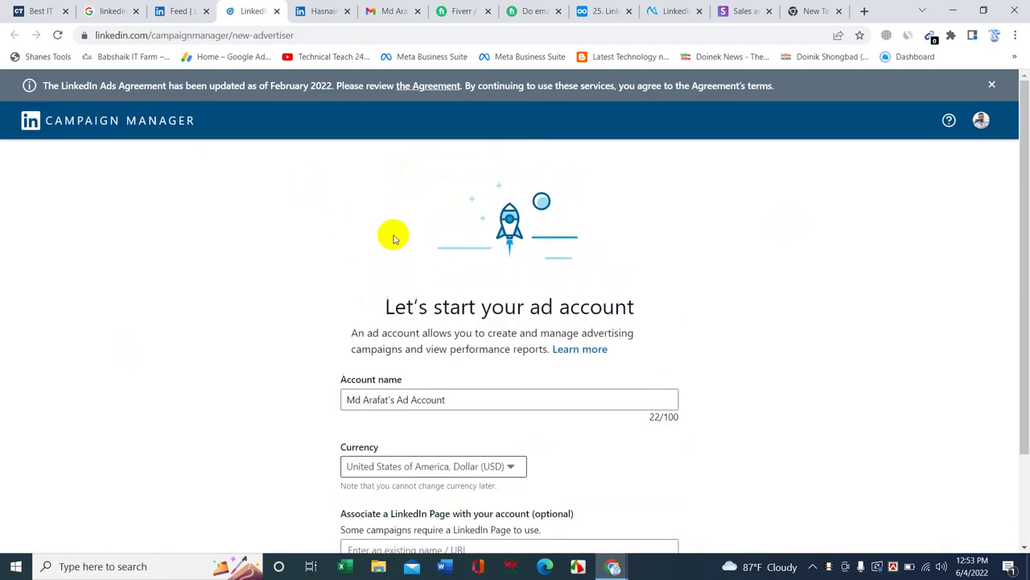
scroll(196, 131, down, 2)
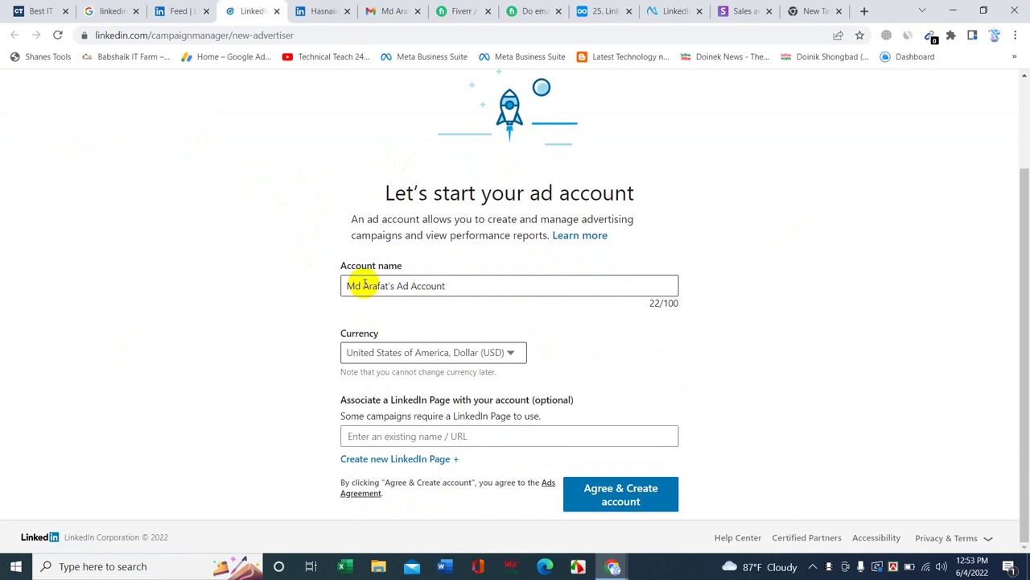
Create the ad account with the prefilled name, USD currency and no associated LinkedIn Page, and dismiss the navigation update notice.
click(466, 284)
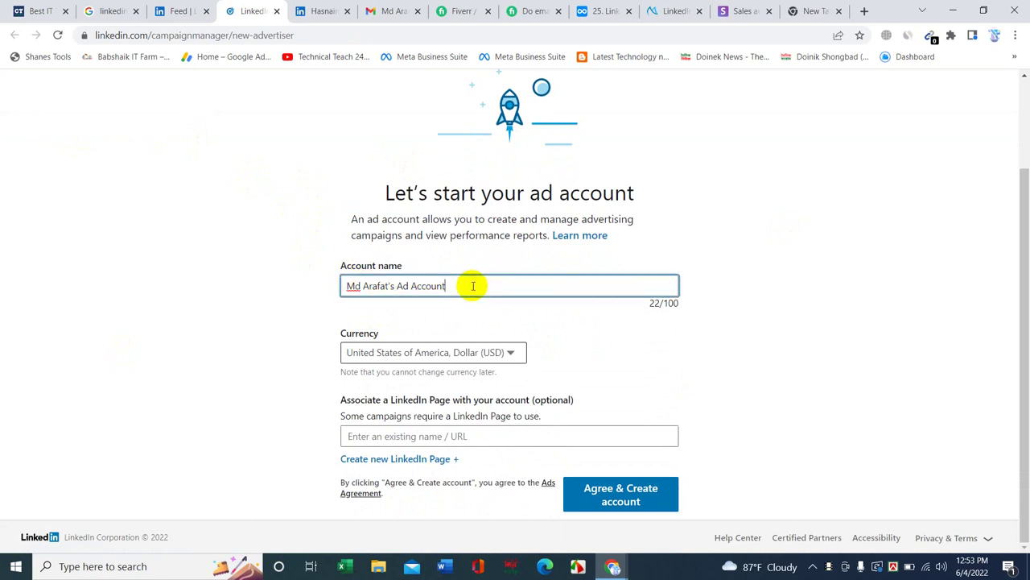
click(464, 354)
click(464, 354)
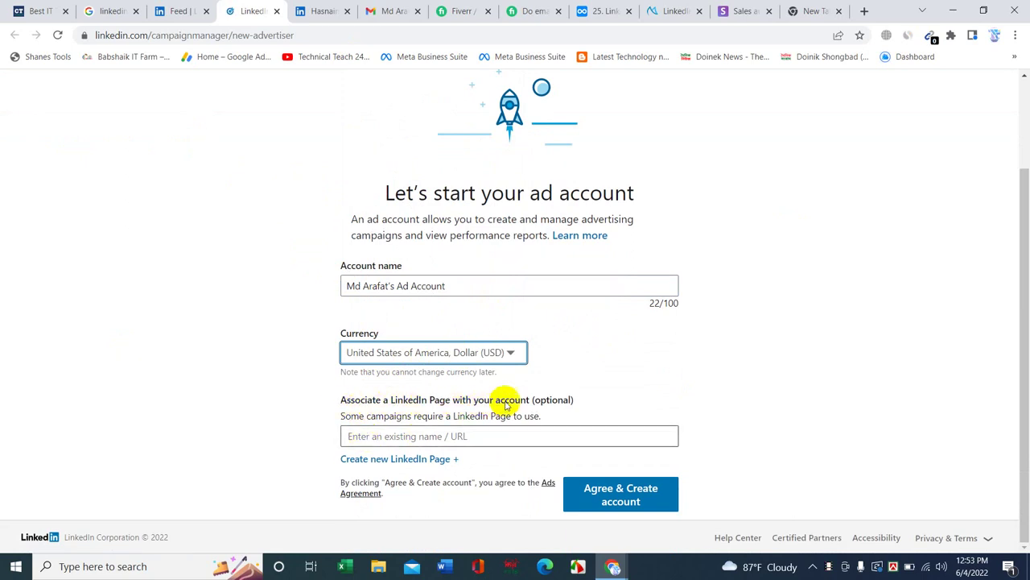
click(396, 435)
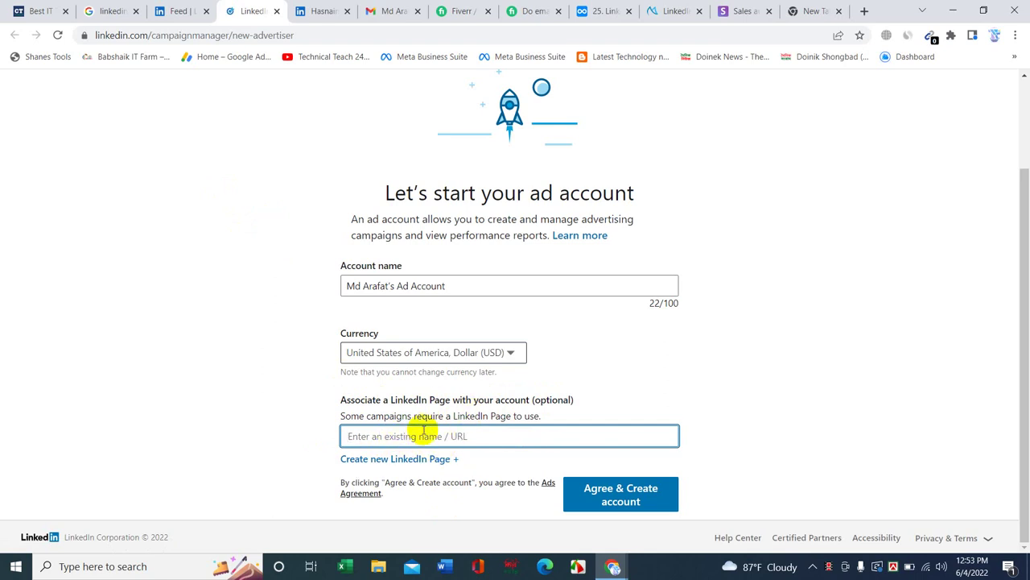
click(614, 500)
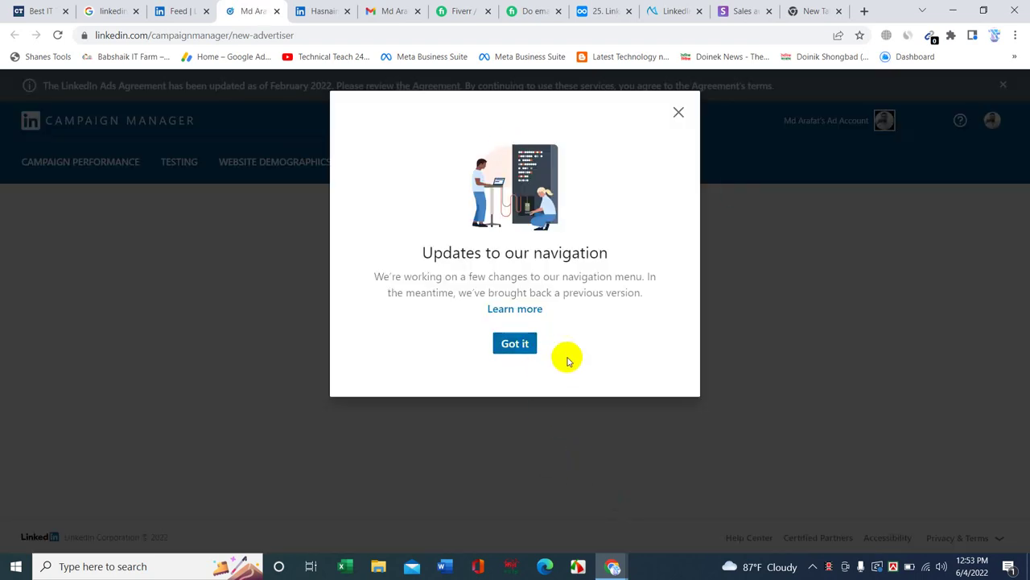
click(512, 345)
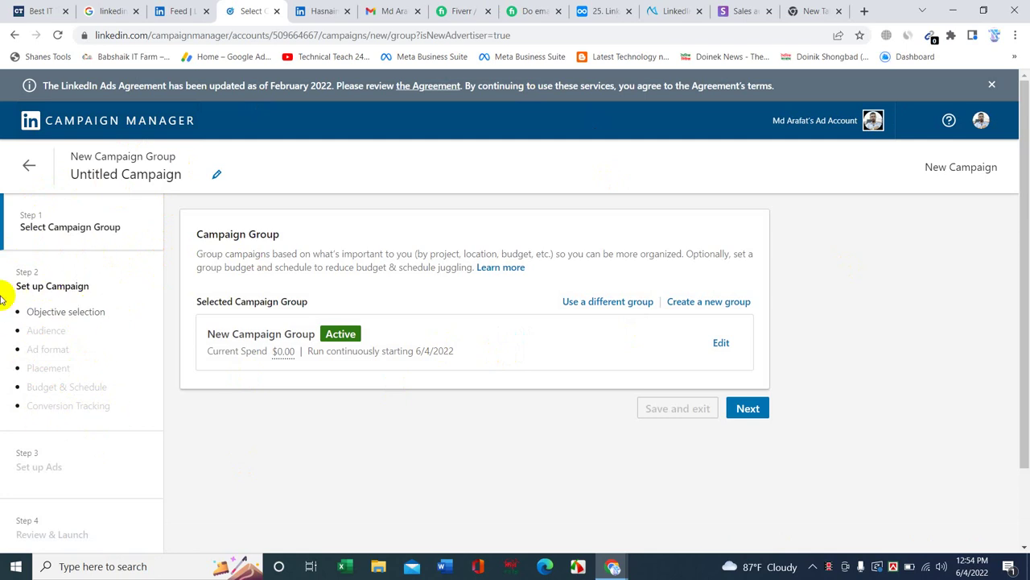
Keep the default New Campaign Group selected and continue to the campaign setup.
scroll(44, 371, down, 2)
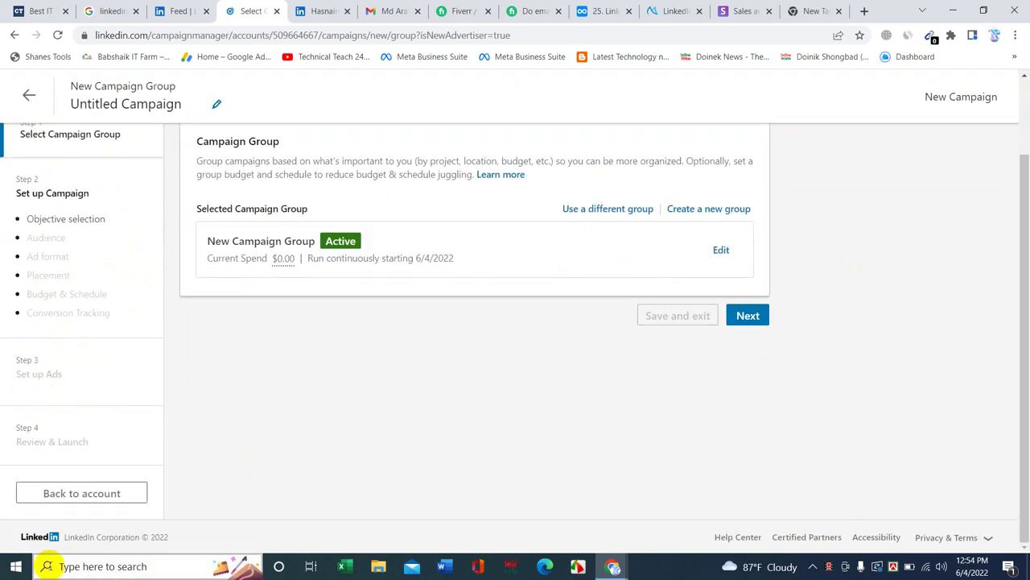
scroll(81, 378, up, 2)
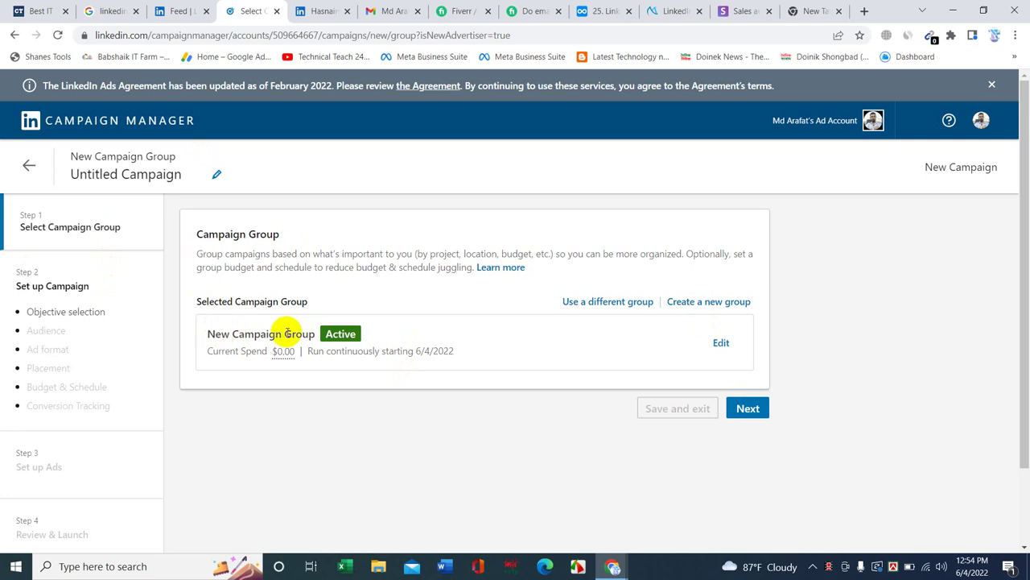
mouse_move(284, 357)
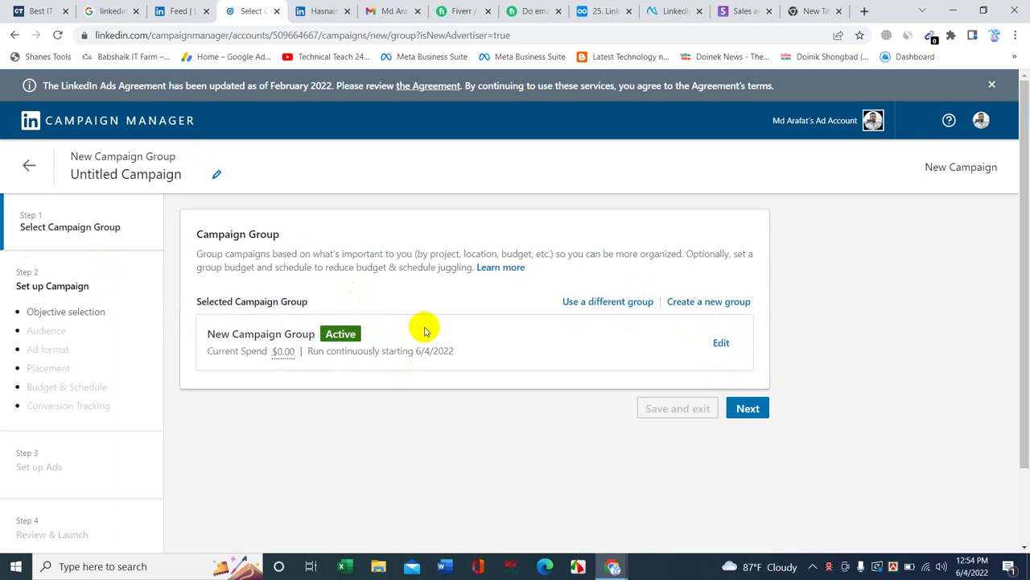
click(747, 411)
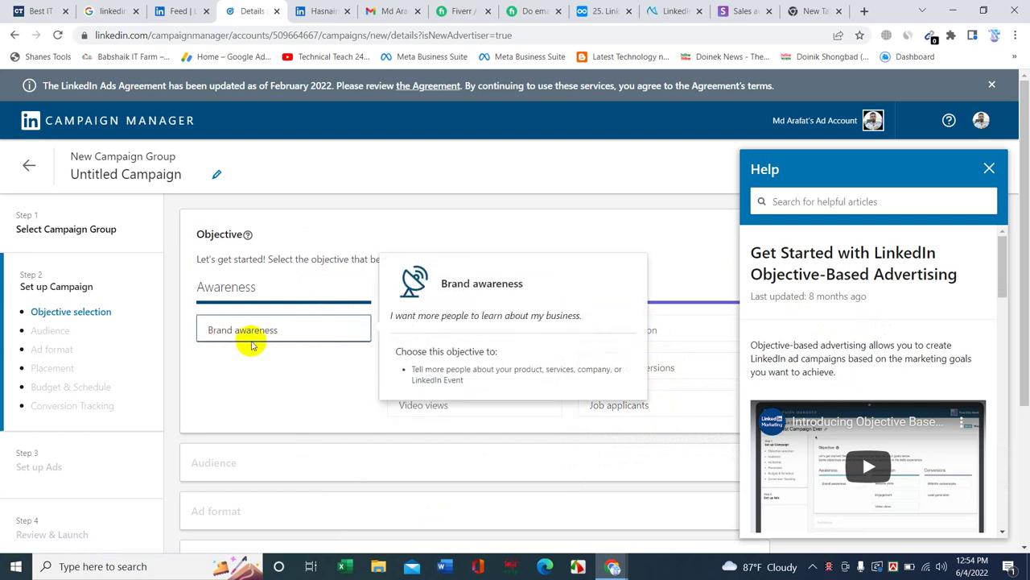
Dismiss the Help article and choose Lead generation as the campaign objective.
scroll(242, 322, down, 1)
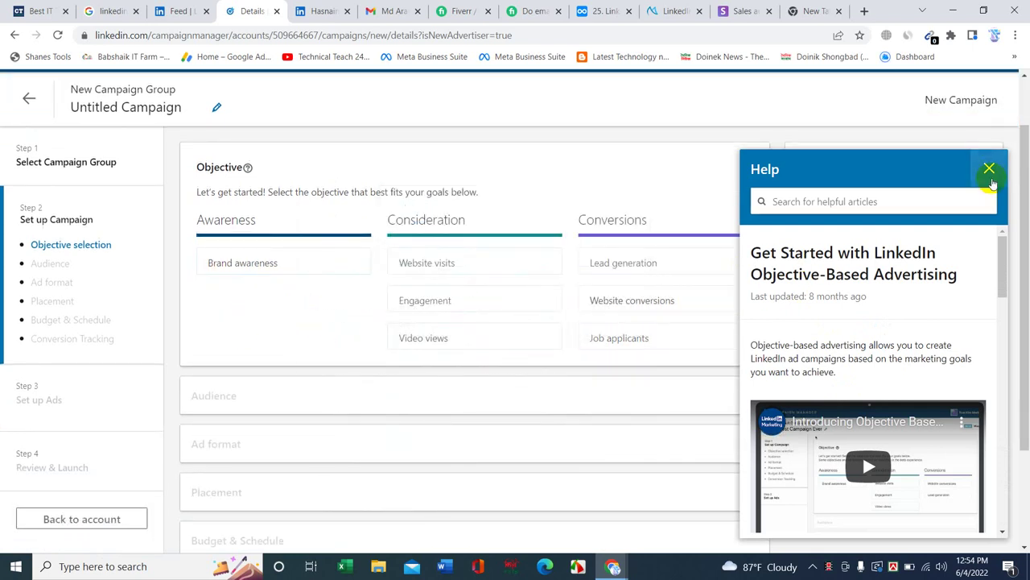
scroll(932, 425, down, 3)
scroll(886, 311, up, 2)
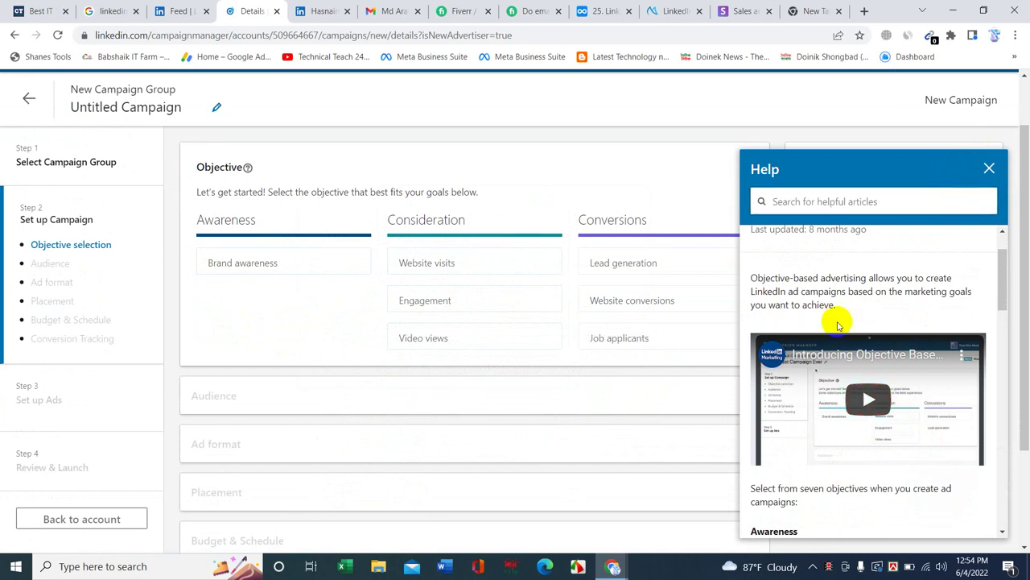
click(987, 171)
scroll(395, 295, down, 2)
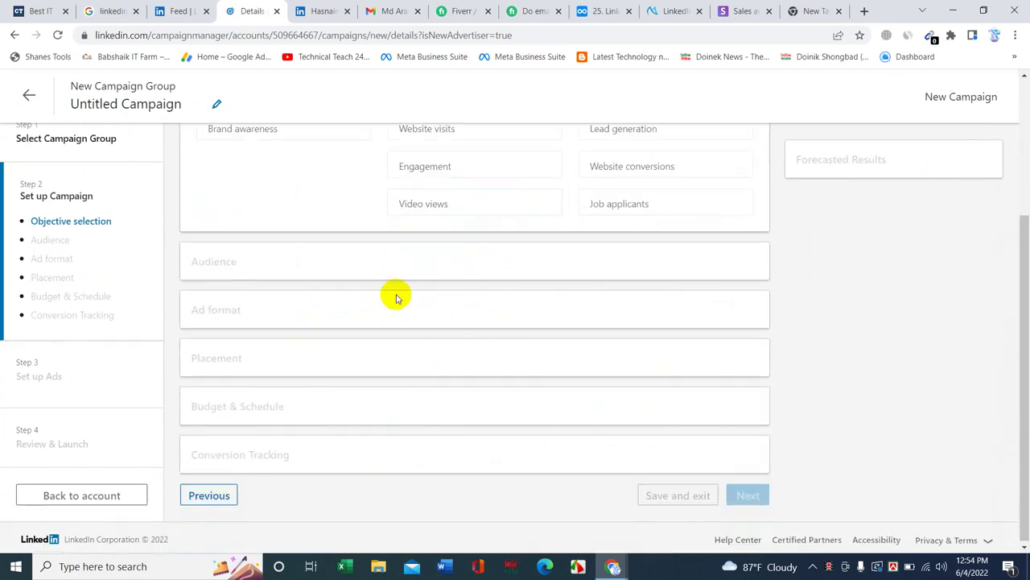
scroll(656, 467, up, 3)
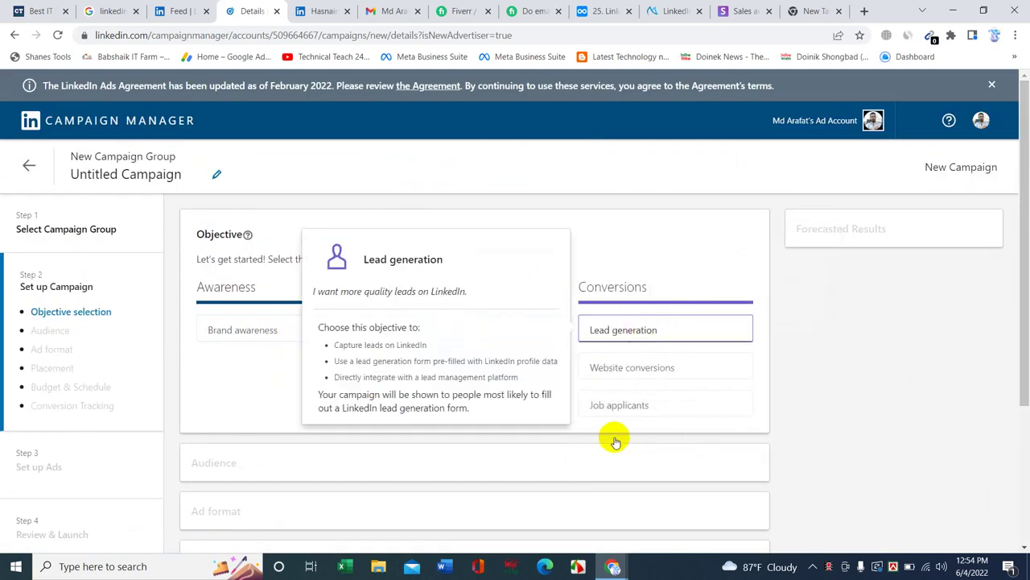
click(635, 330)
Search the target audience locations for "bangla" and include Bangladesh.
scroll(421, 340, down, 3)
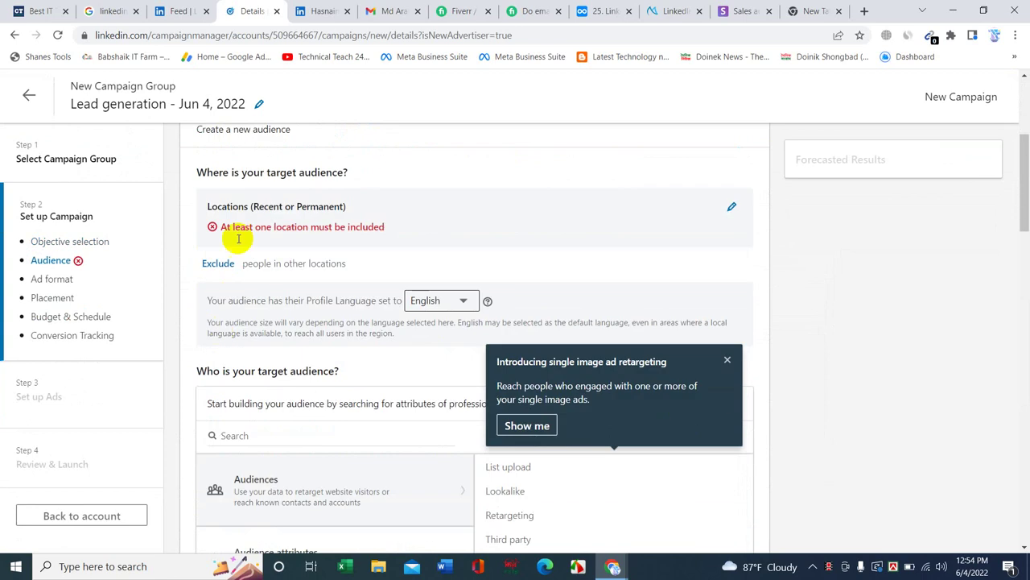
scroll(322, 262, down, 1)
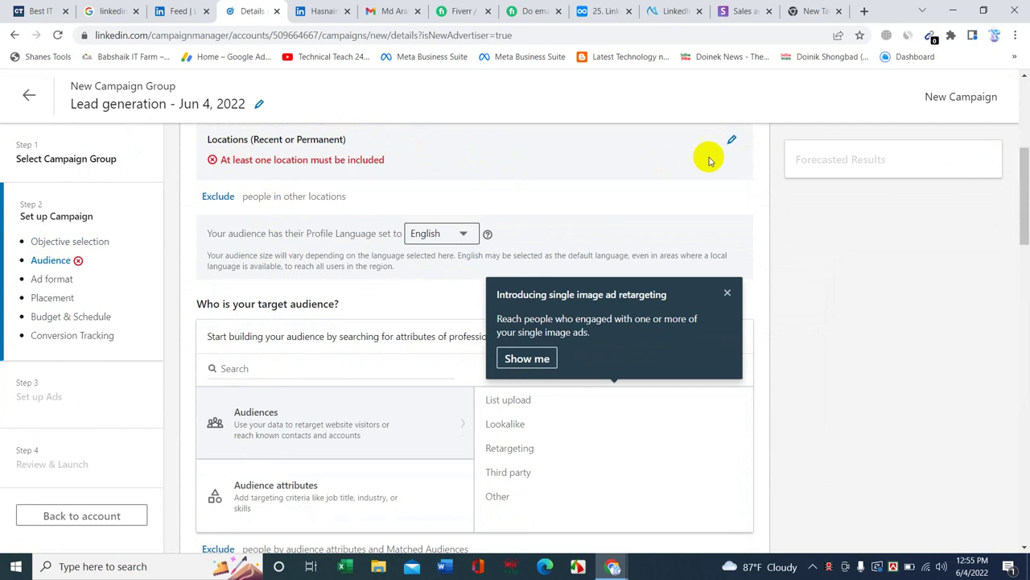
click(730, 138)
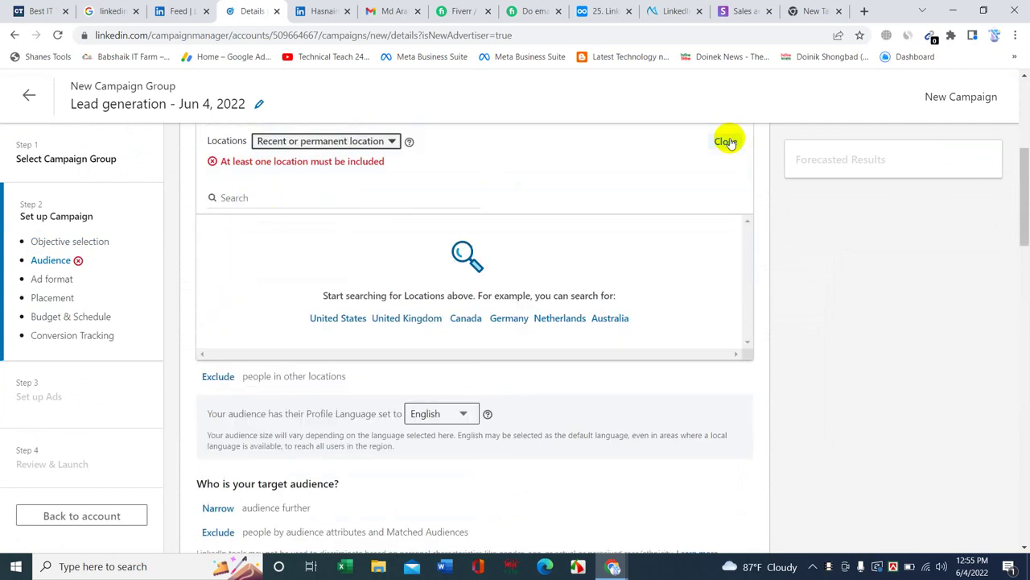
click(279, 199)
text(bar)
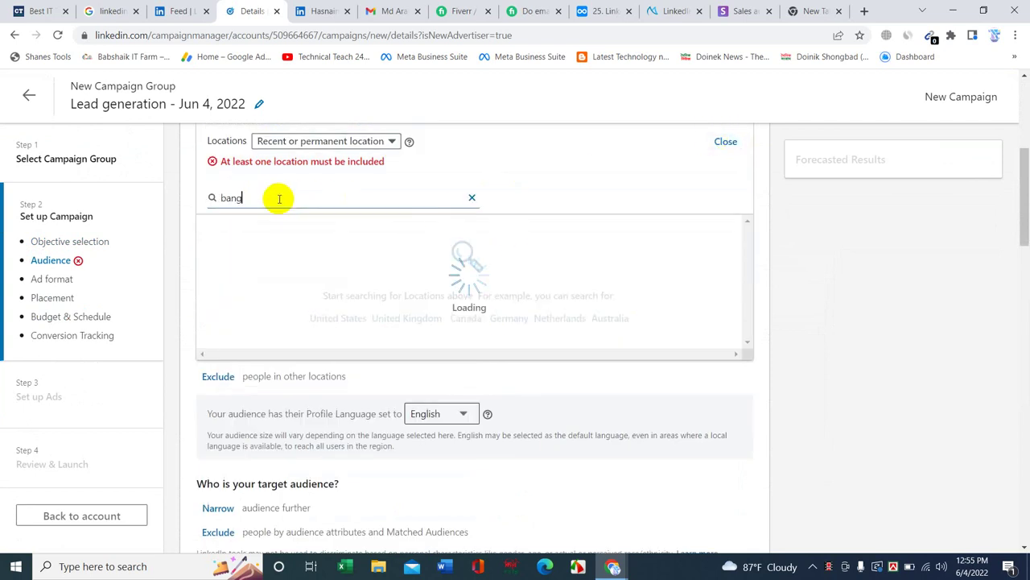
click(274, 228)
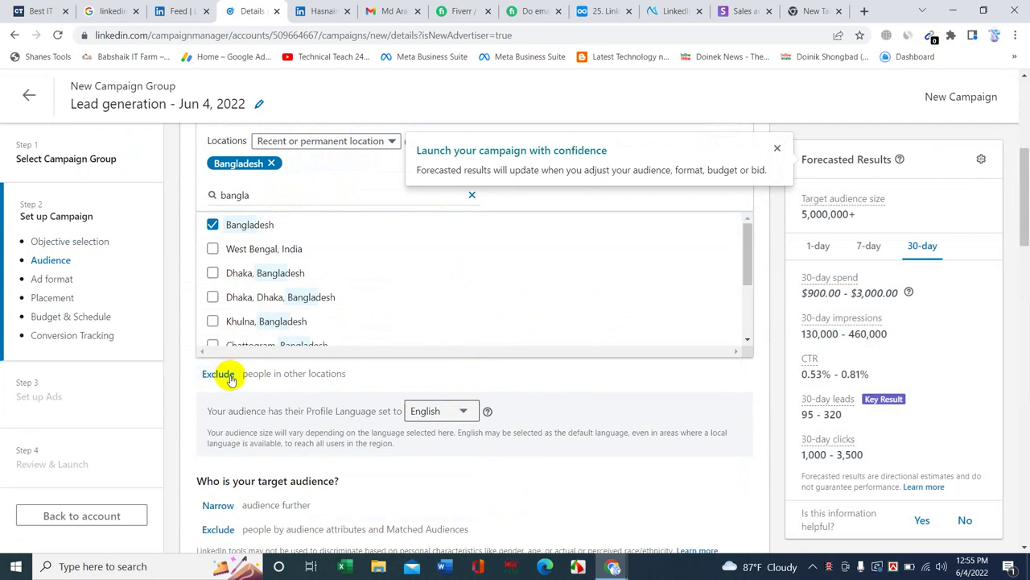
Review the profile language, audience narrowing, exclusion and expansion settings and the available ad formats.
scroll(218, 378, up, 2)
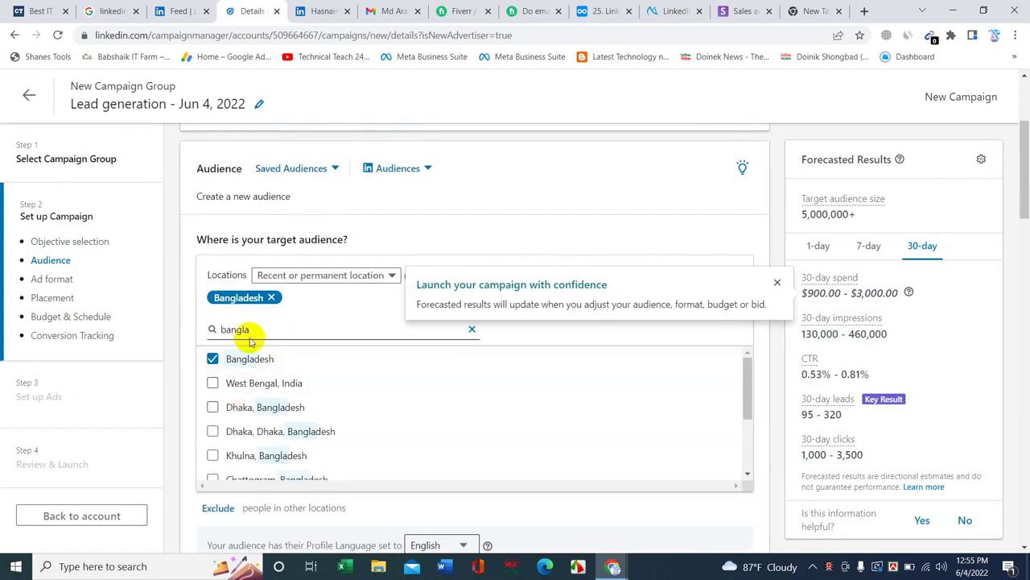
scroll(320, 418, down, 2)
scroll(321, 418, down, 4)
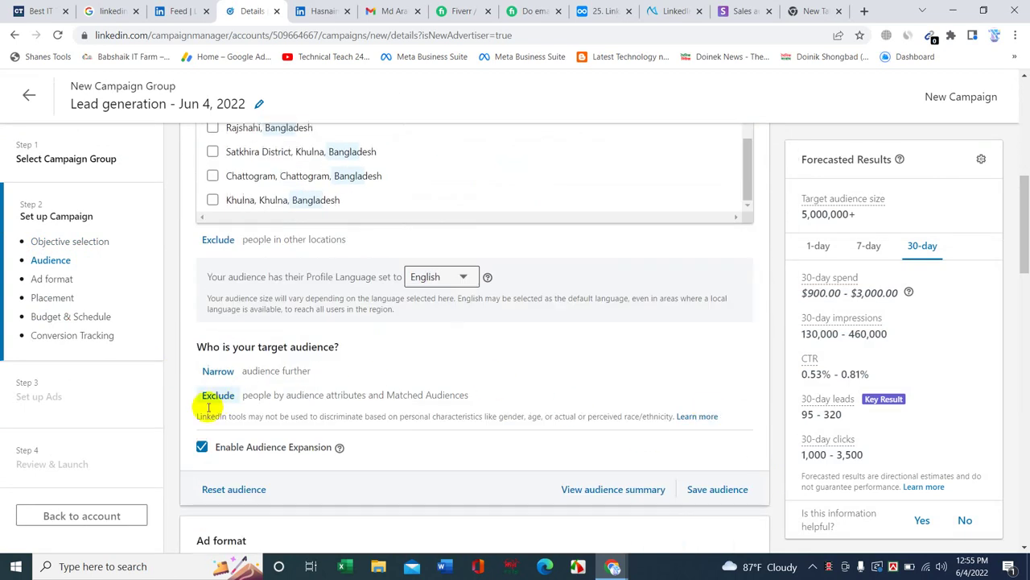
scroll(207, 397, down, 2)
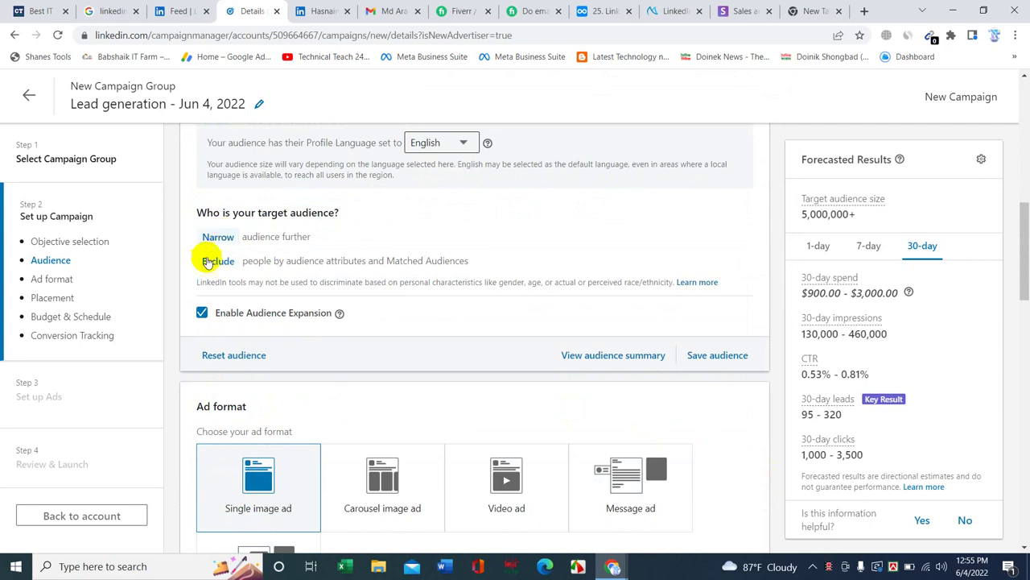
scroll(229, 293, down, 2)
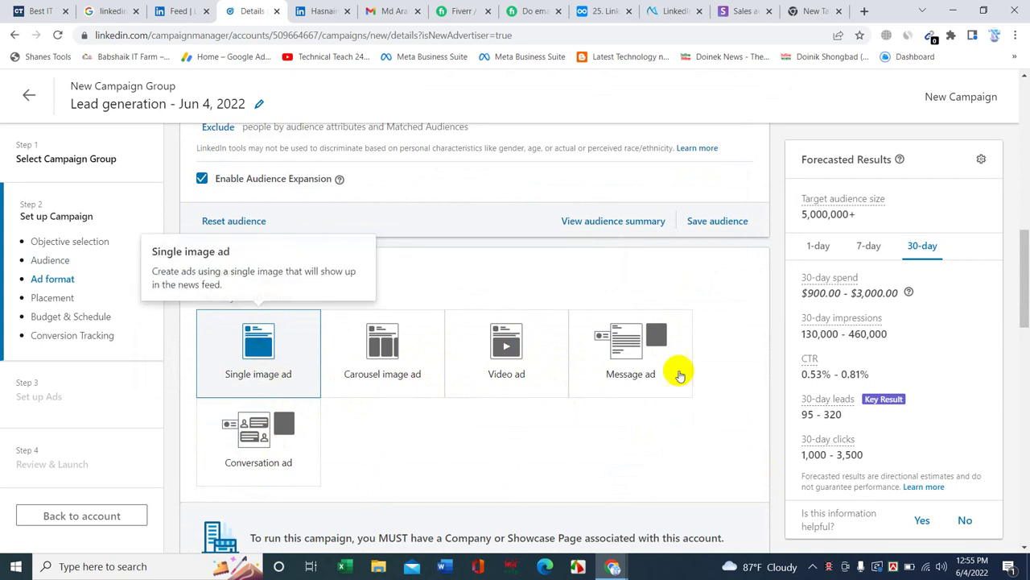
scroll(266, 281, down, 2)
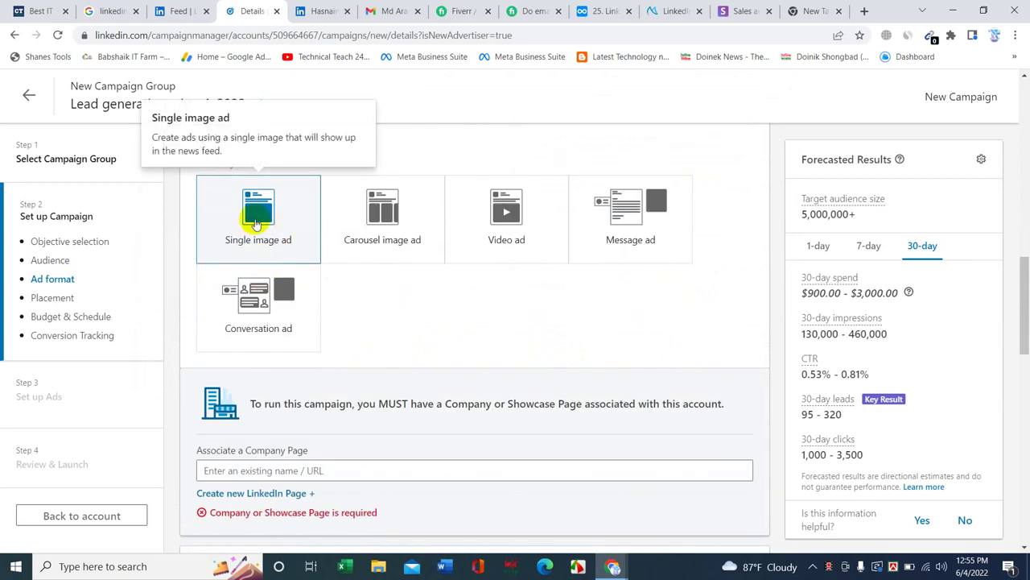
scroll(256, 226, down, 3)
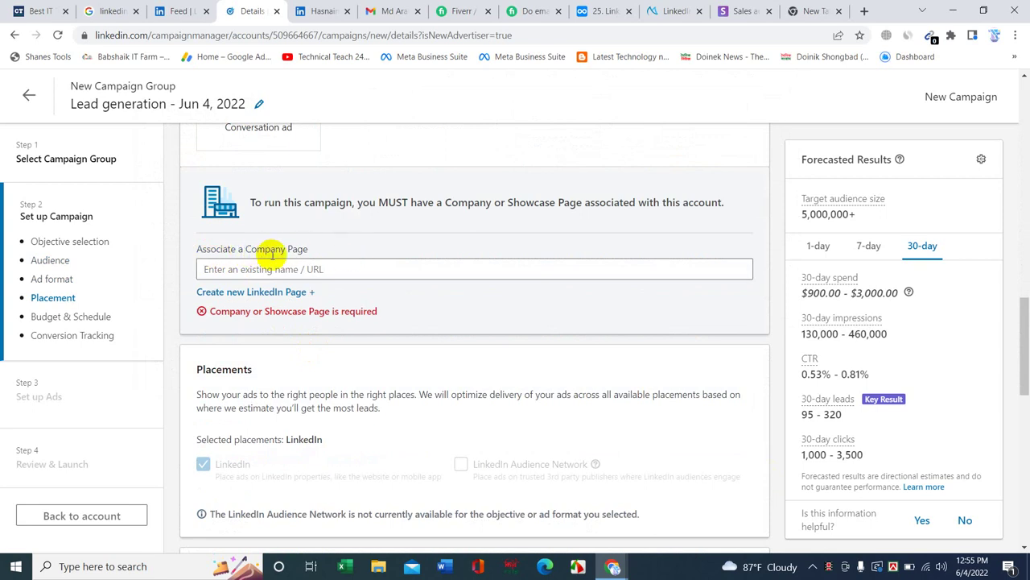
drag(194, 256, 320, 247)
click(318, 252)
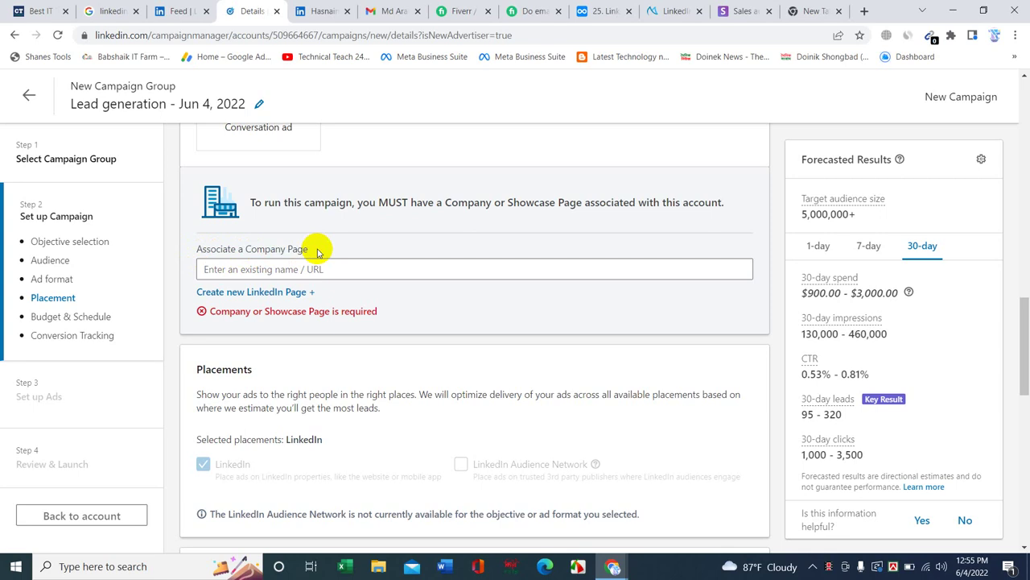
click(257, 269)
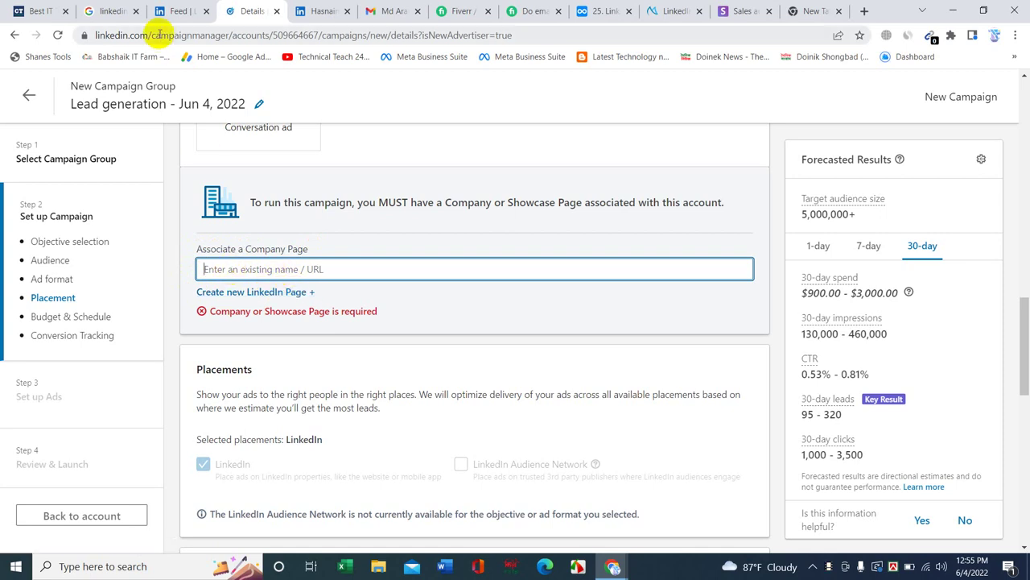
drag(148, 36, 32, 50)
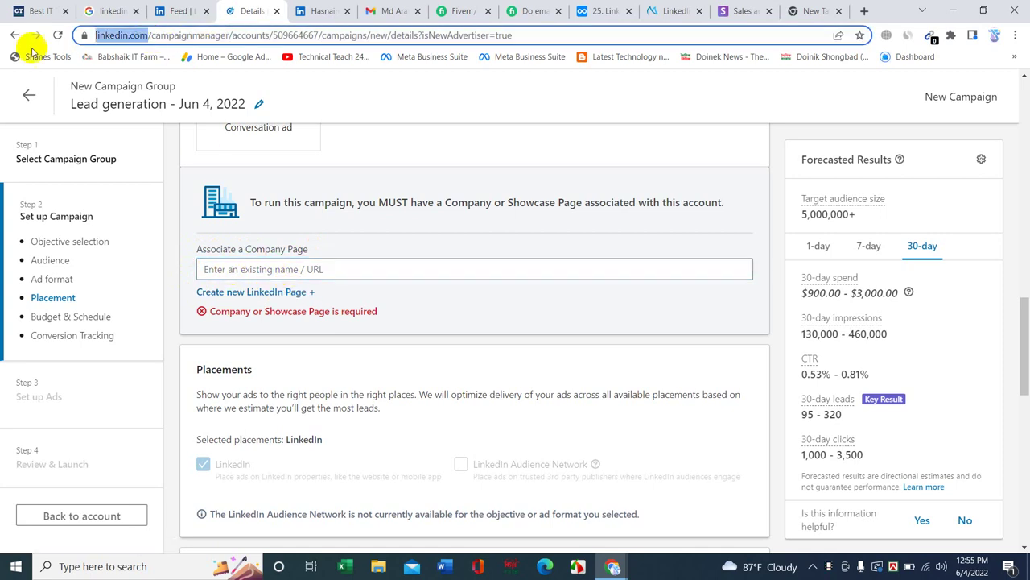
right_click(121, 36)
click(153, 131)
click(262, 272)
key(ctrl+v)
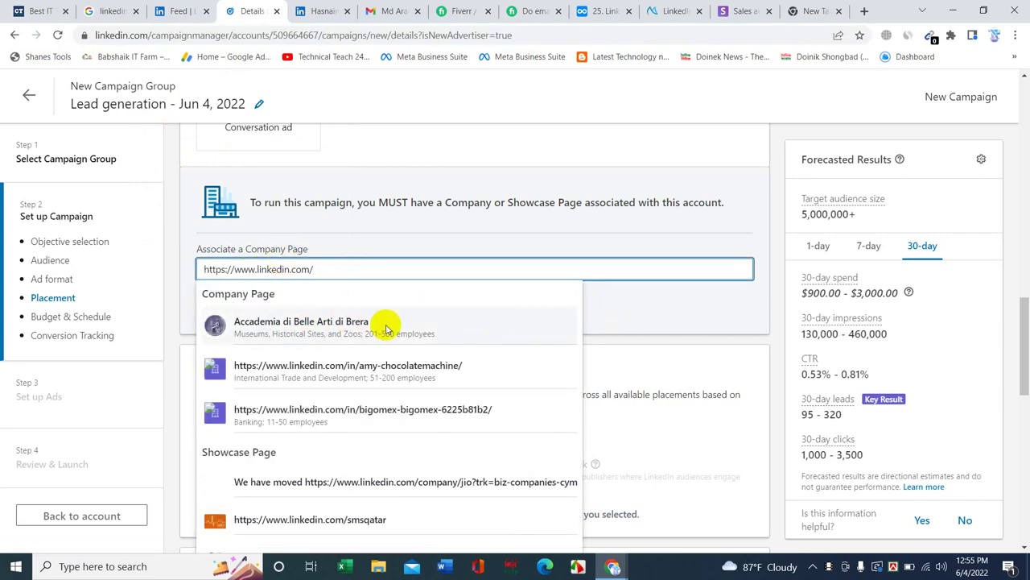
click(341, 366)
Keep Set a daily budget as the campaign's budget type after checking the other budget options.
scroll(325, 300, down, 3)
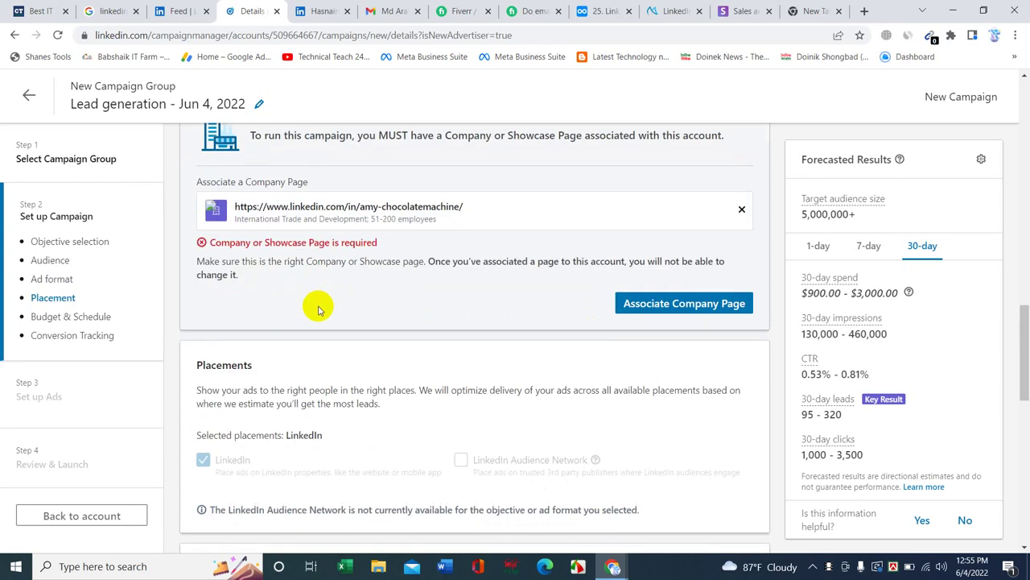
scroll(338, 232, down, 2)
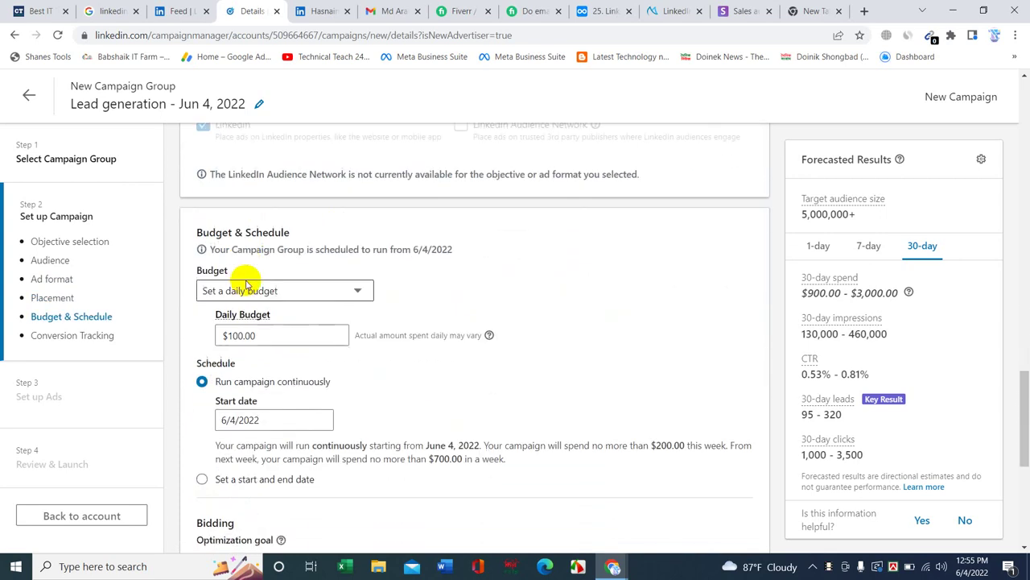
click(229, 334)
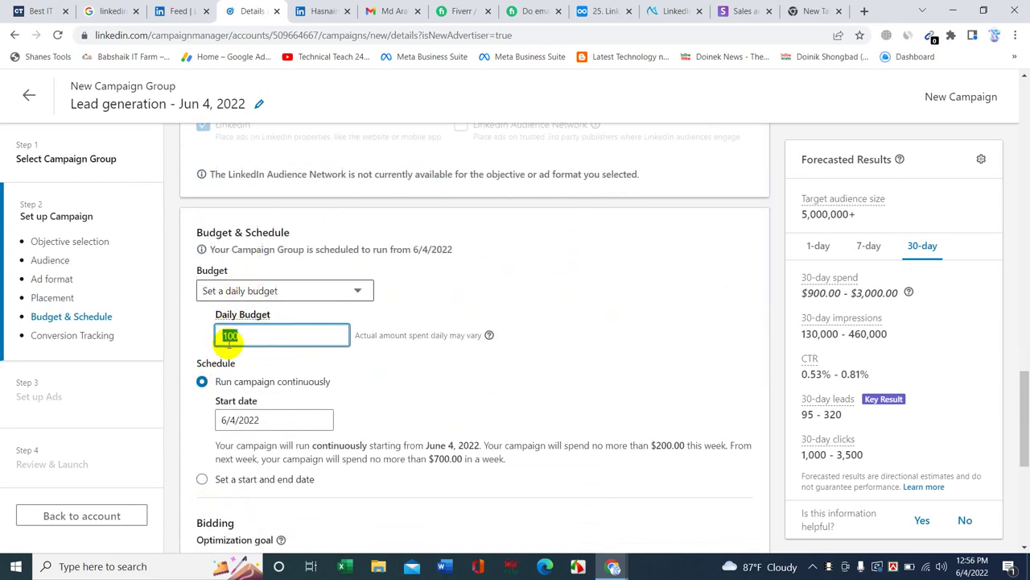
click(266, 291)
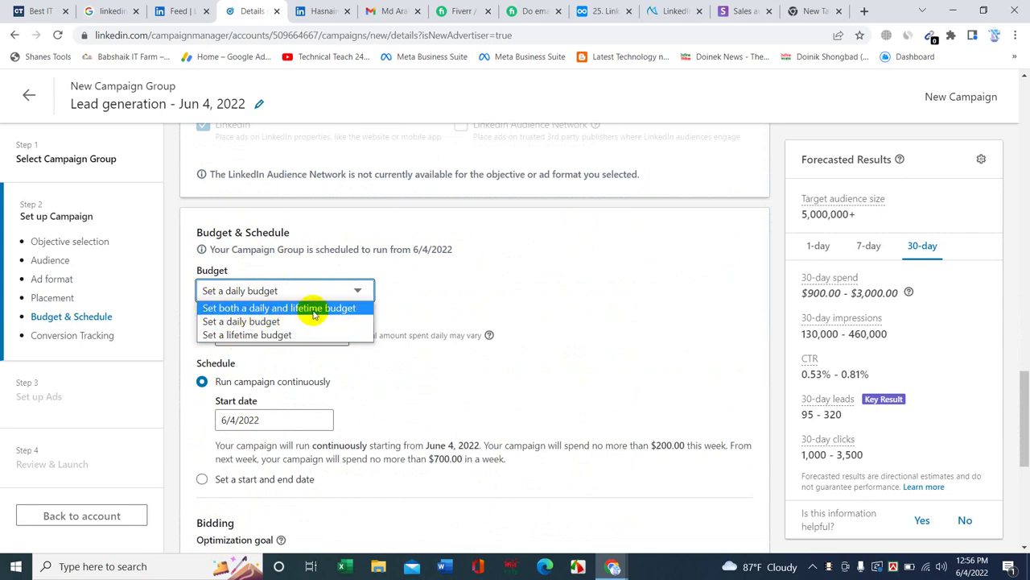
click(253, 322)
Review the campaign's schedule, optimization goal, bidding strategies and optional conversion tracking.
scroll(265, 344, down, 2)
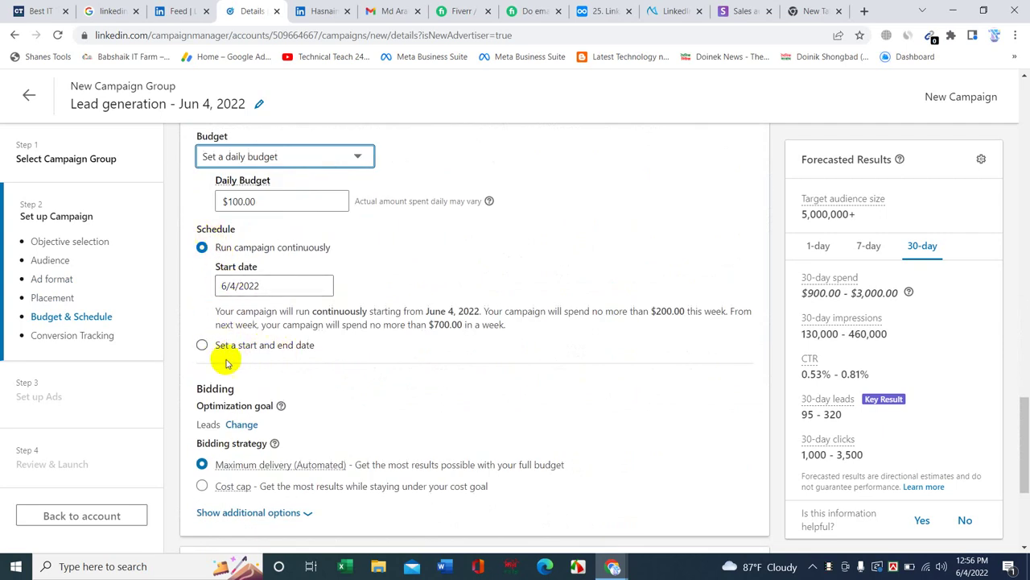
scroll(249, 334, down, 2)
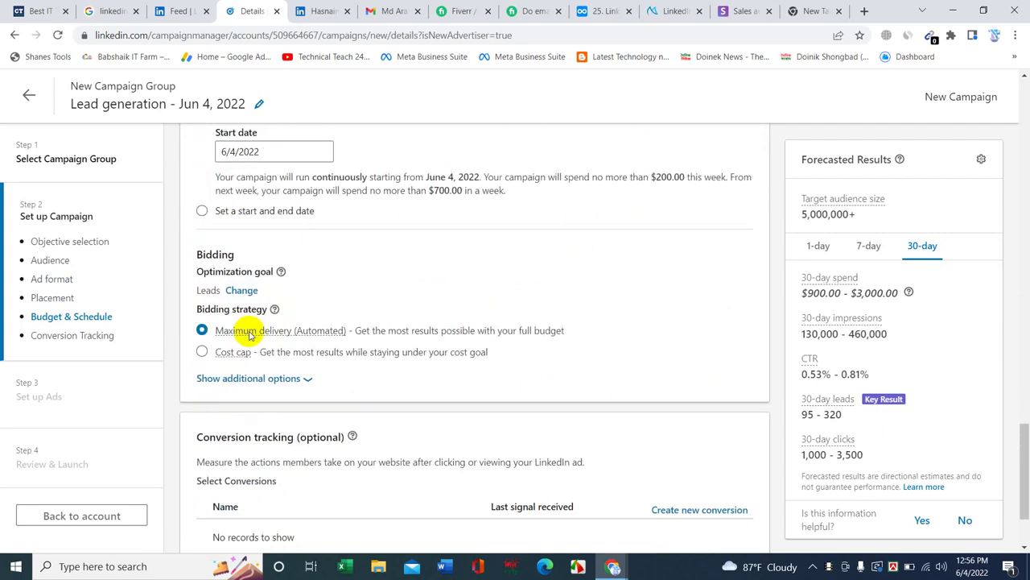
scroll(271, 285, up, 2)
scroll(230, 247, down, 2)
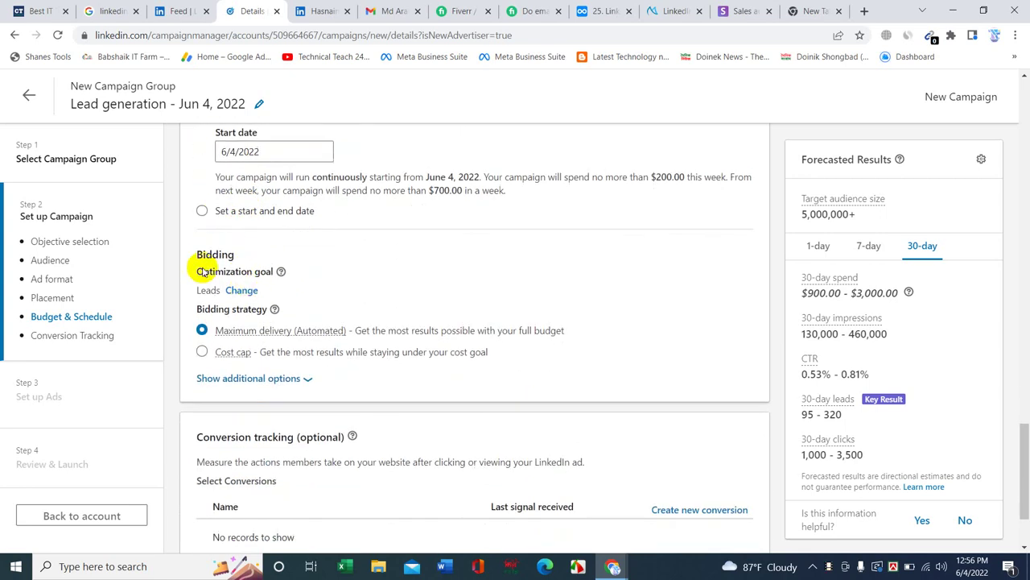
scroll(202, 272, down, 2)
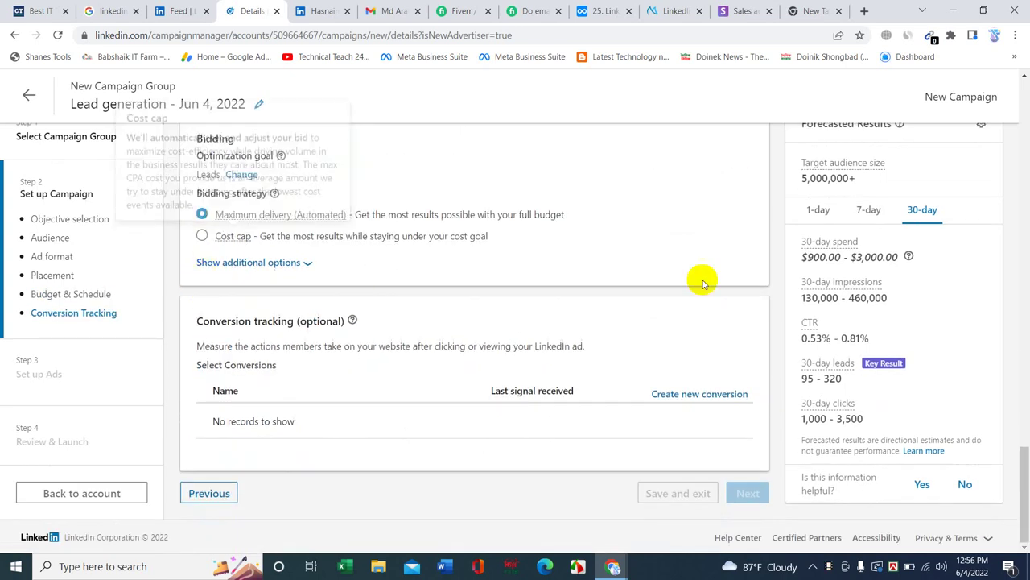
mouse_move(211, 214)
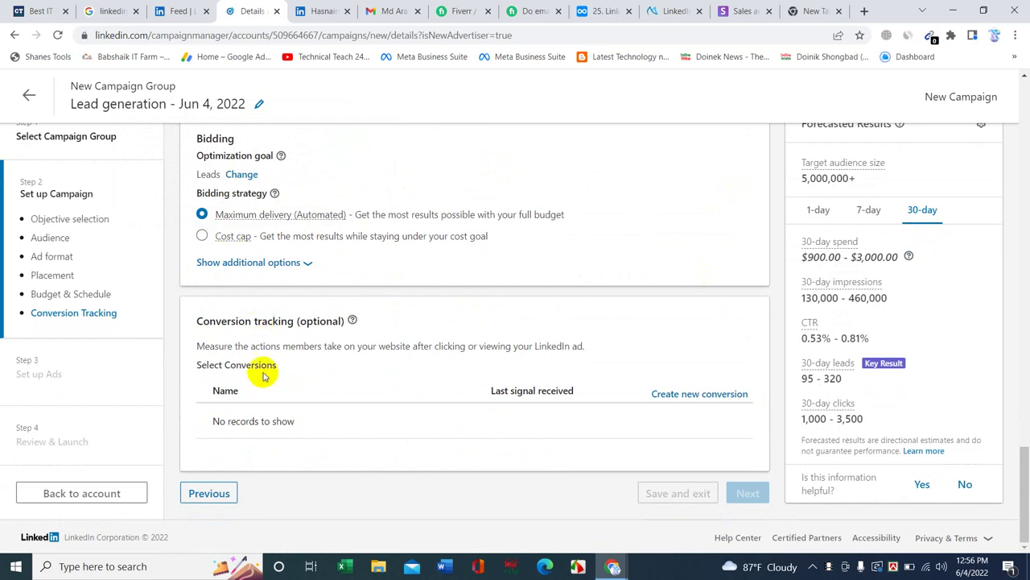
Examine the settings for creating a new conversion and leave the form without creating one.
click(702, 397)
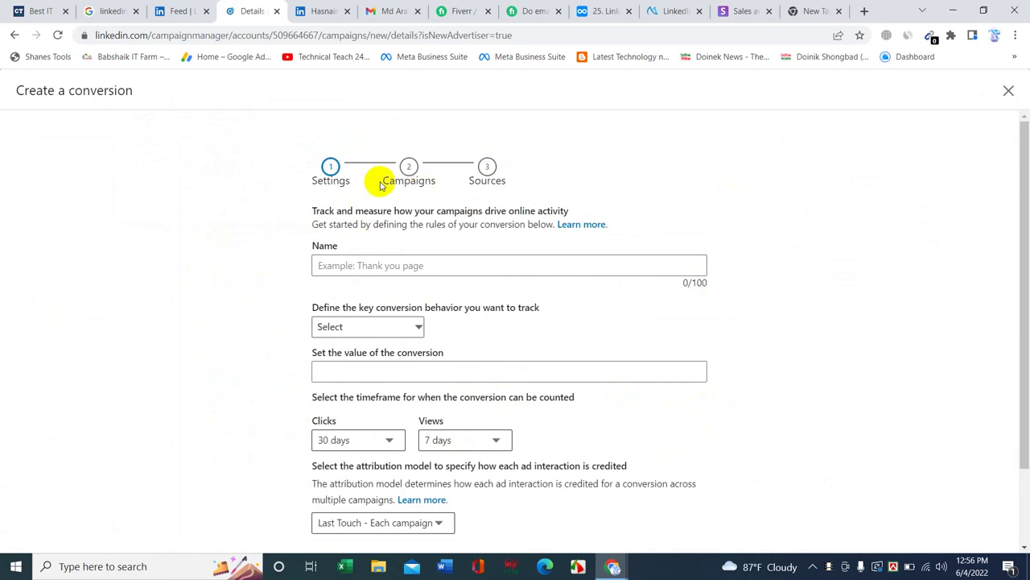
scroll(465, 212, down, 2)
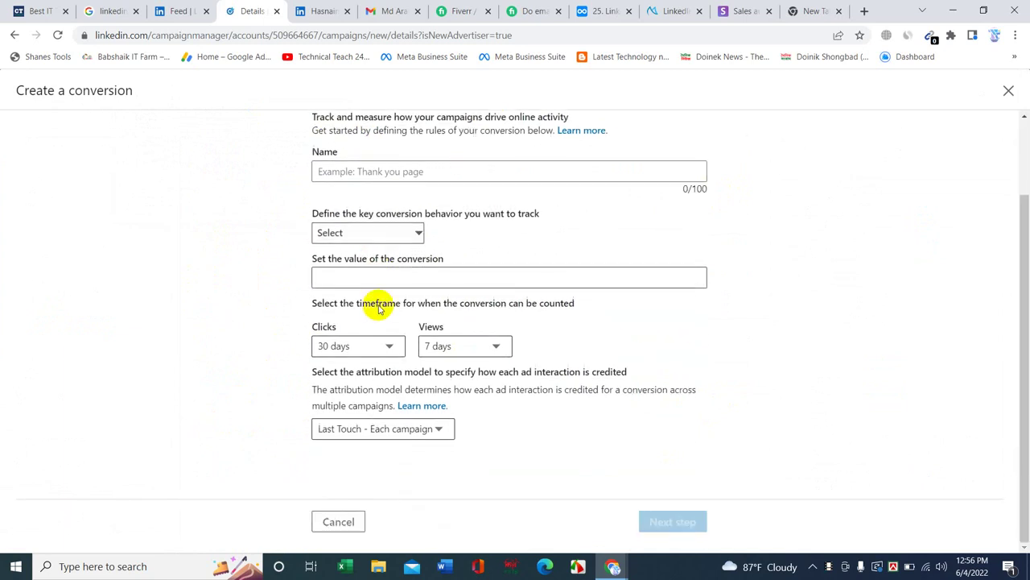
click(338, 523)
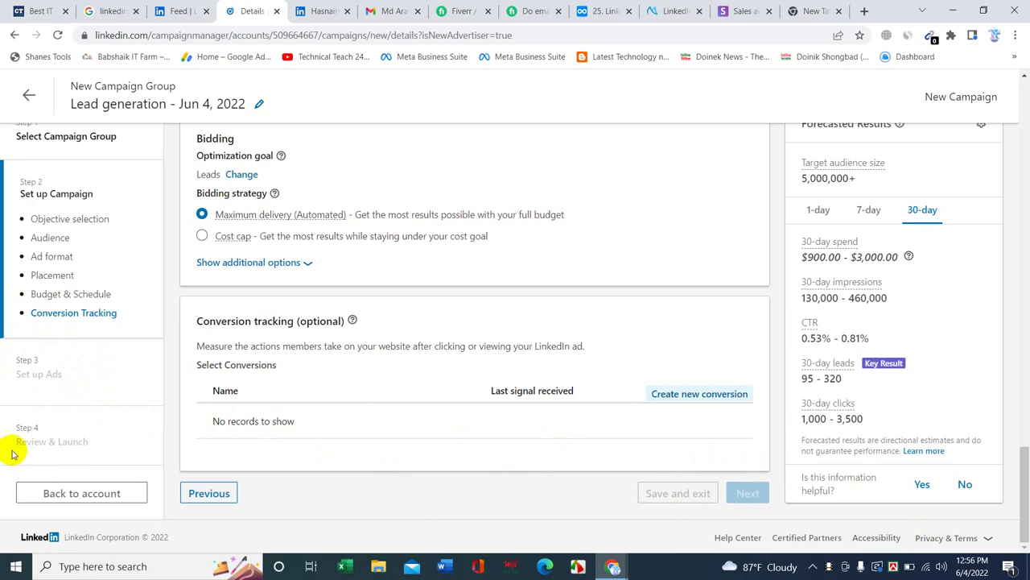
drag(1, 441, 111, 470)
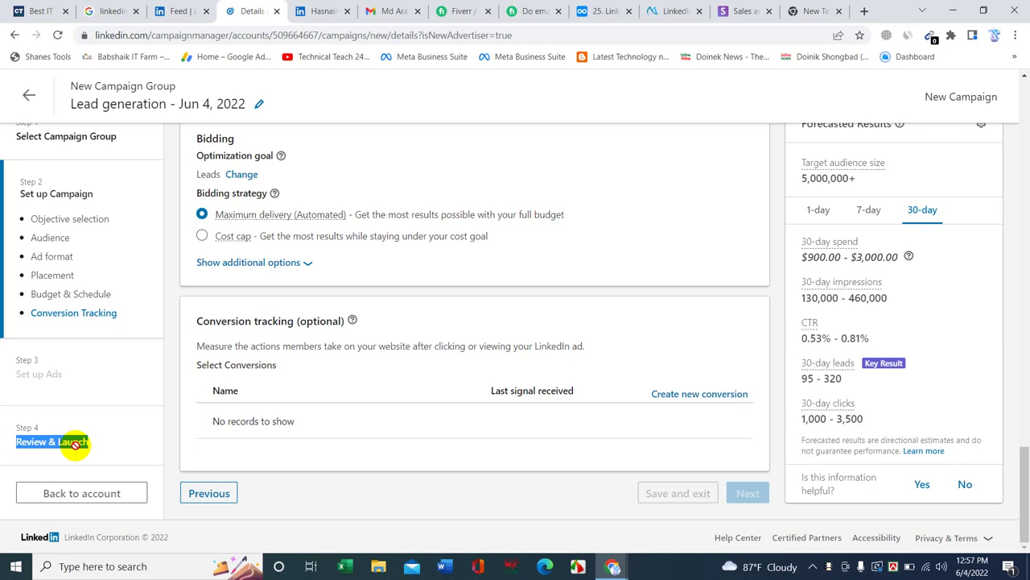
scroll(375, 467, up, 12)
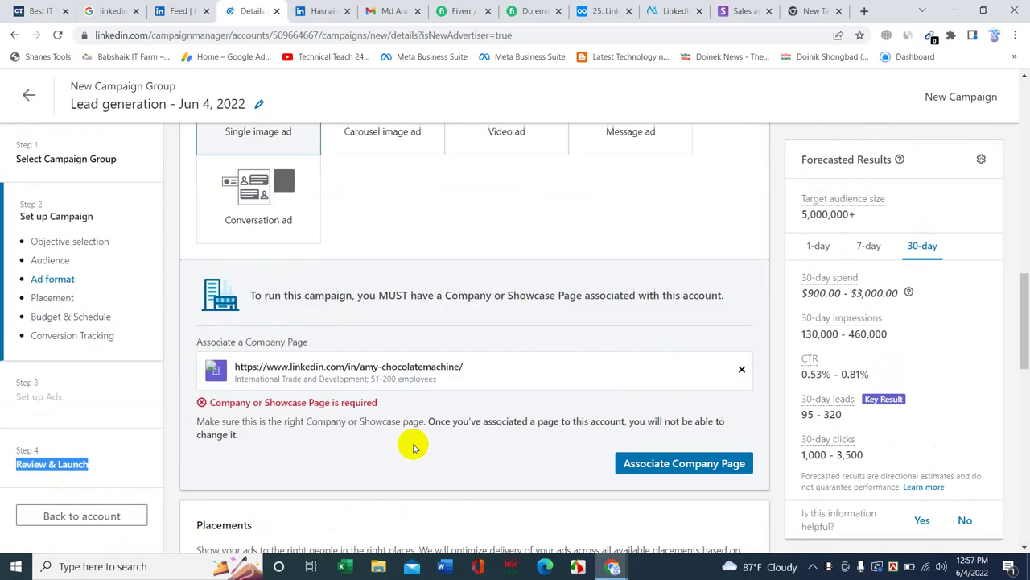
scroll(412, 447, up, 3)
scroll(413, 447, up, 4)
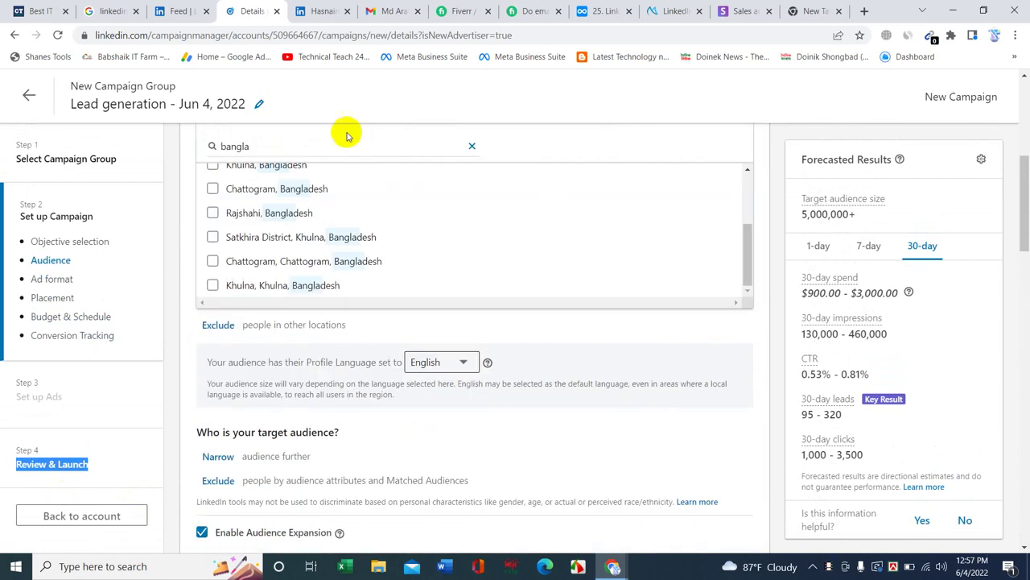
click(459, 10)
scroll(531, 251, up, 1)
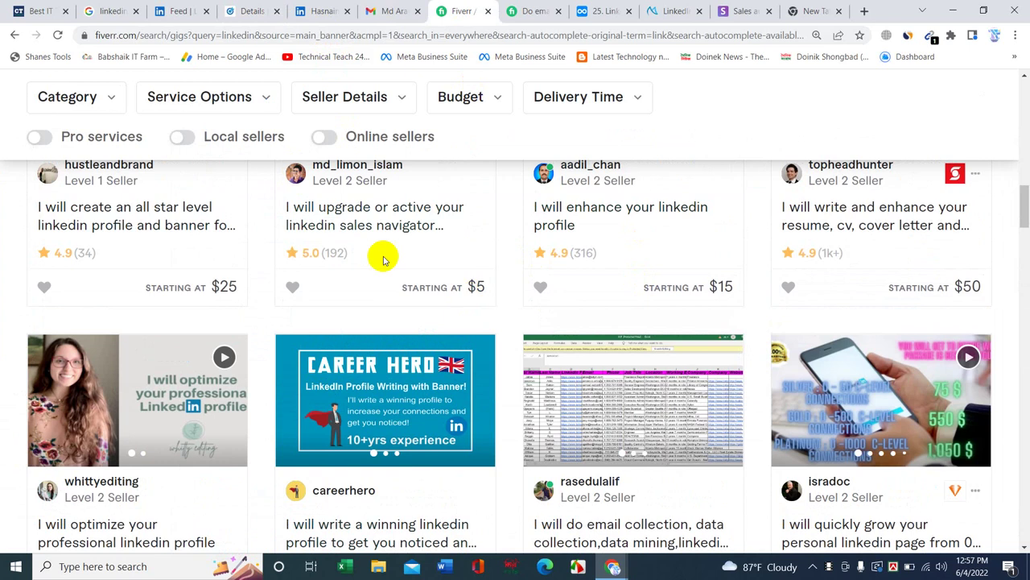
click(318, 9)
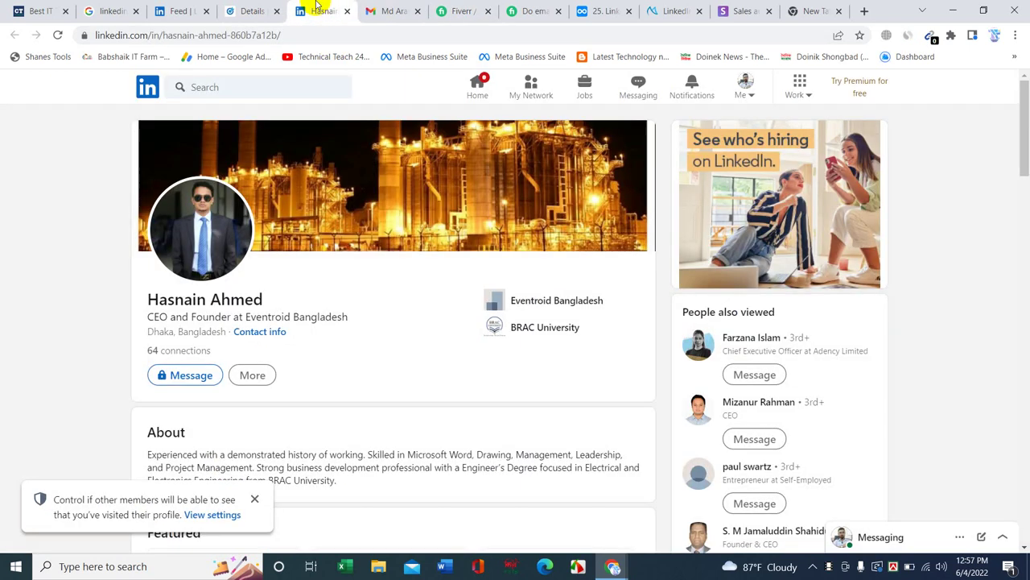
Switch to the LinkedIn feed, close the Work panel and refresh the home feed.
click(179, 10)
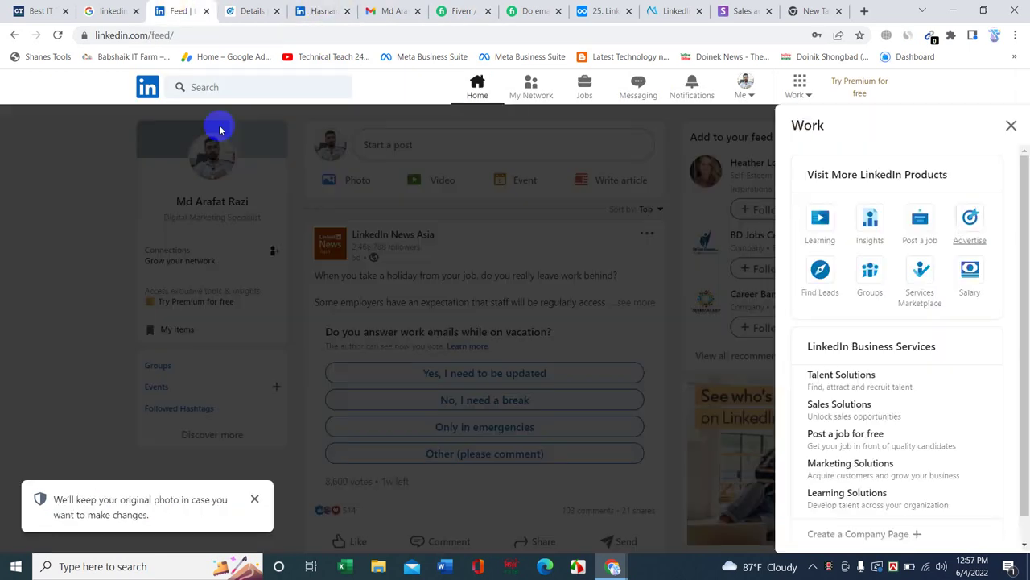
click(1011, 122)
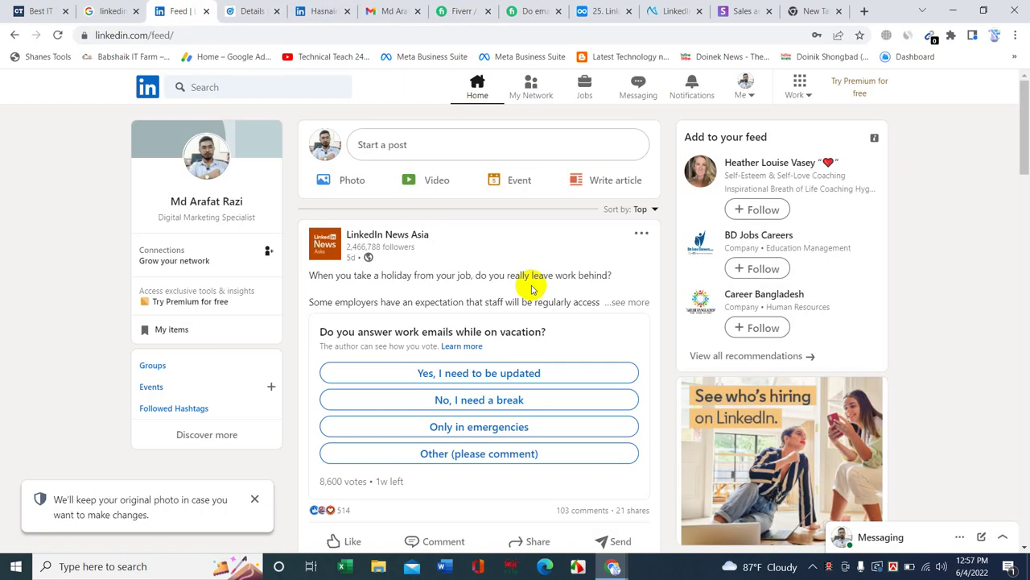
click(150, 90)
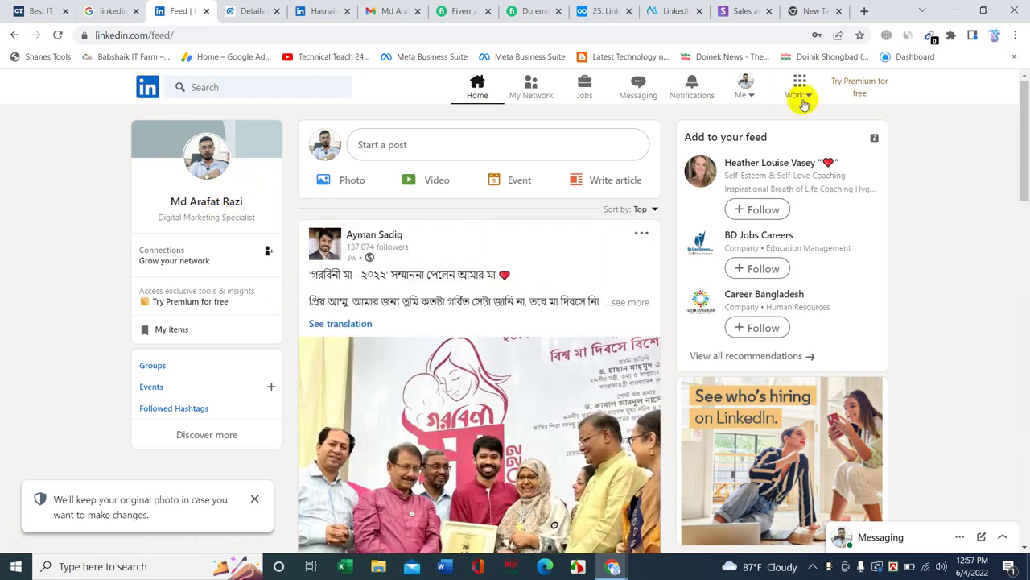
click(639, 91)
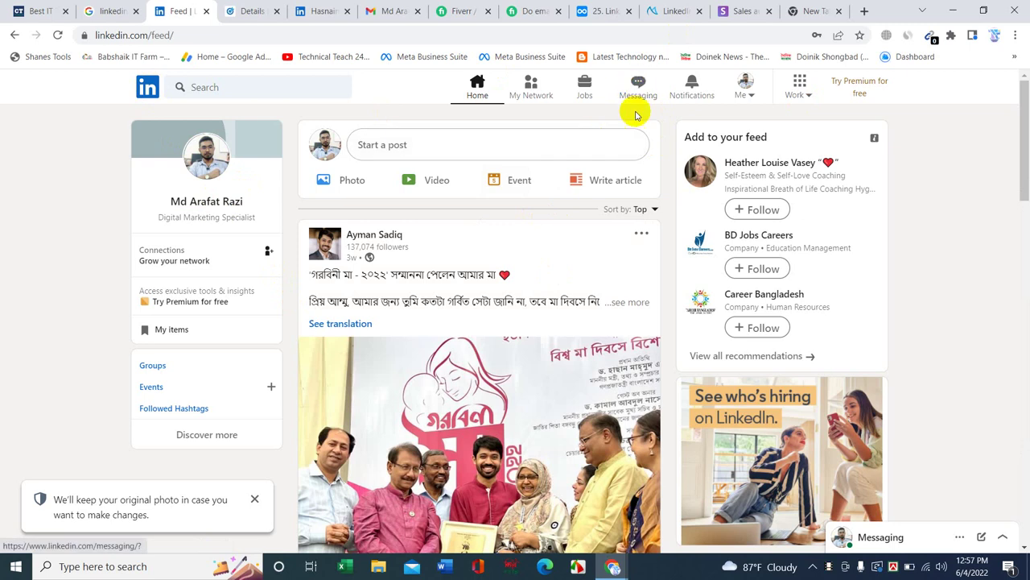